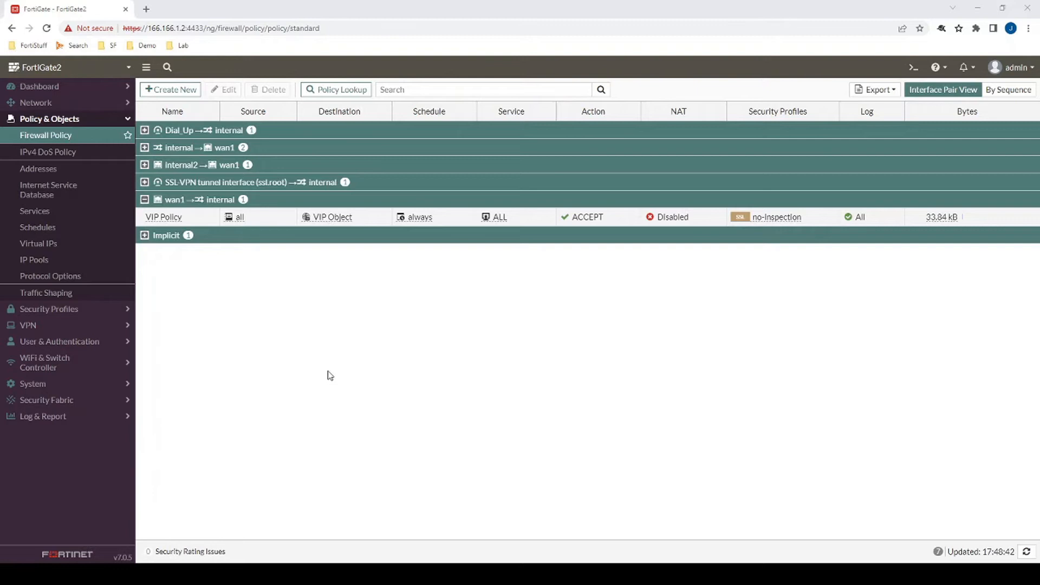
- Open the Feature Visibility settings page in a new browser tab from a pasted URL
mouse_move(341, 220)
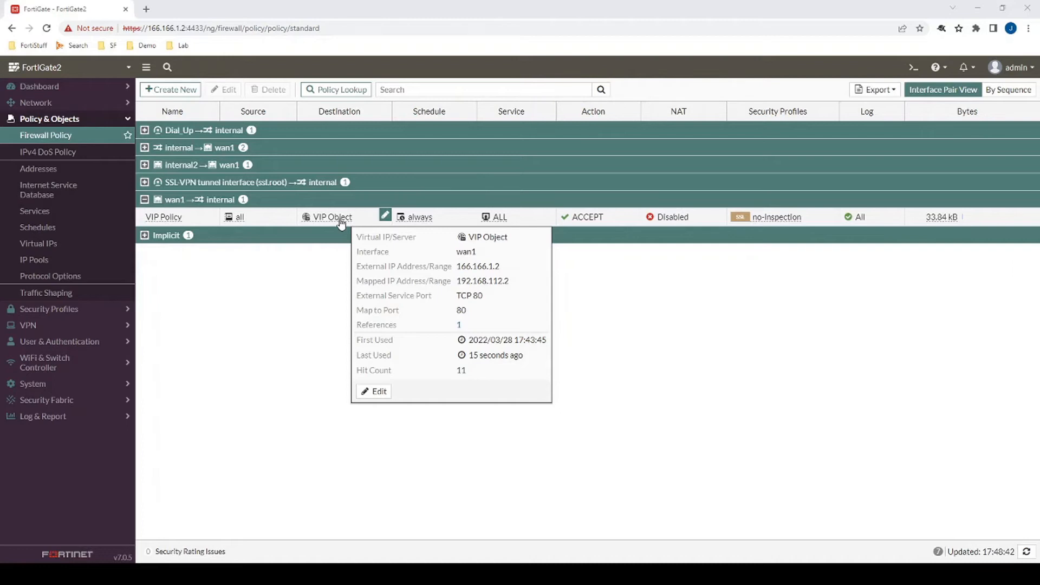
click(147, 11)
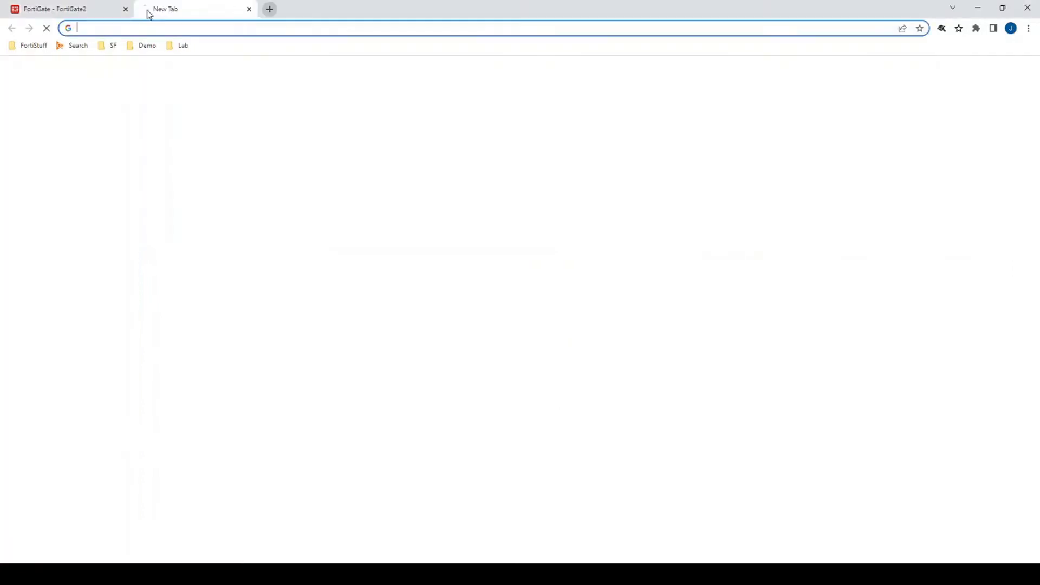
text(http://testing123.com/)
key(Return)
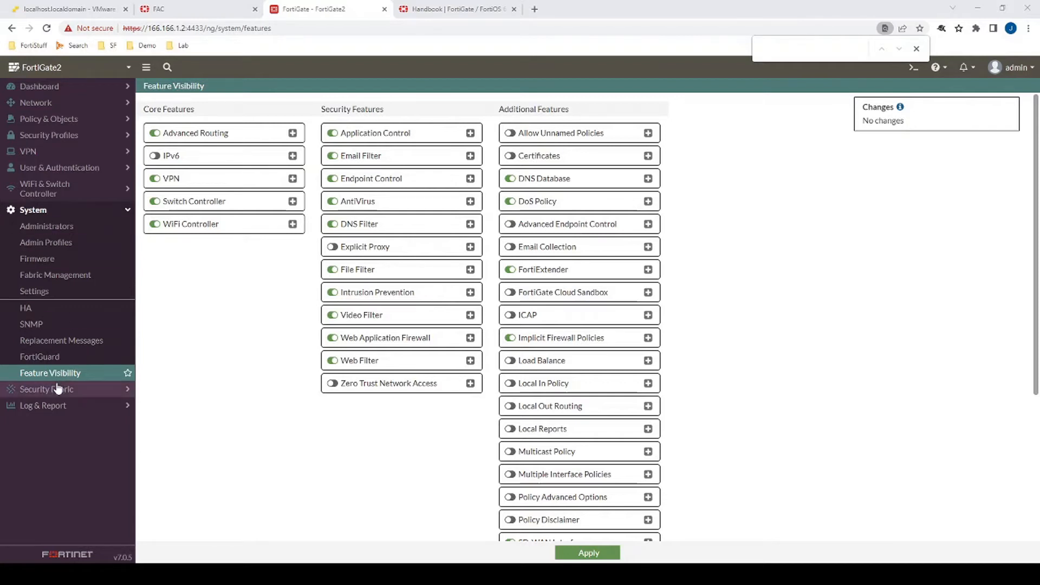
- Enable the Certificates and Load Balance features and apply the change
click(510, 156)
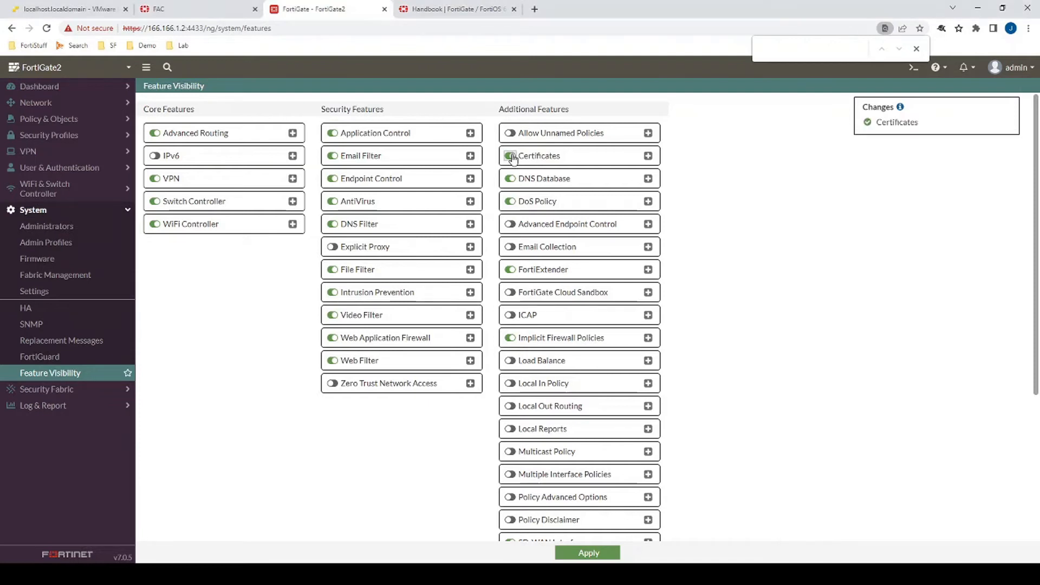
click(511, 360)
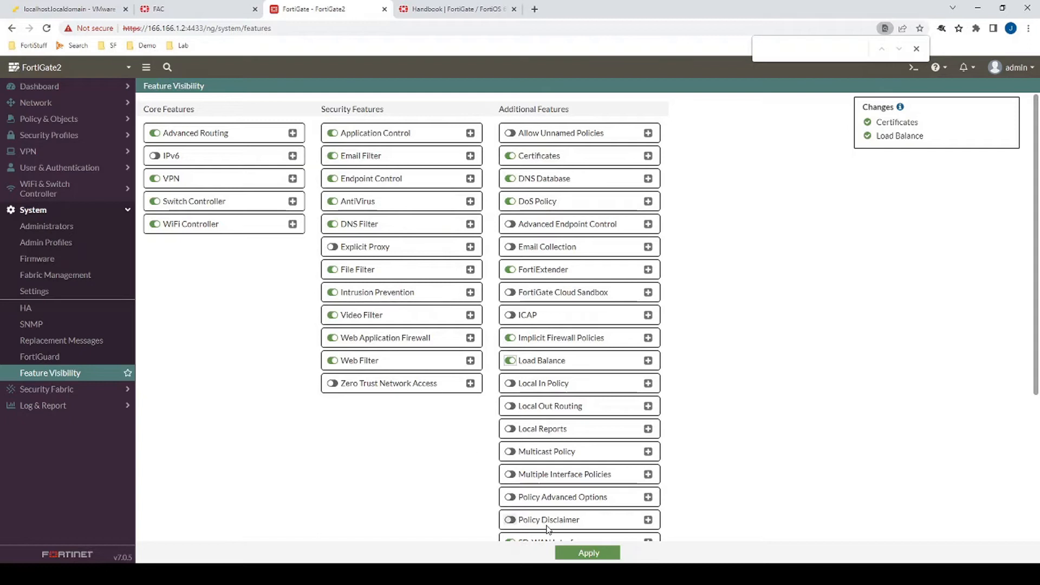
click(588, 552)
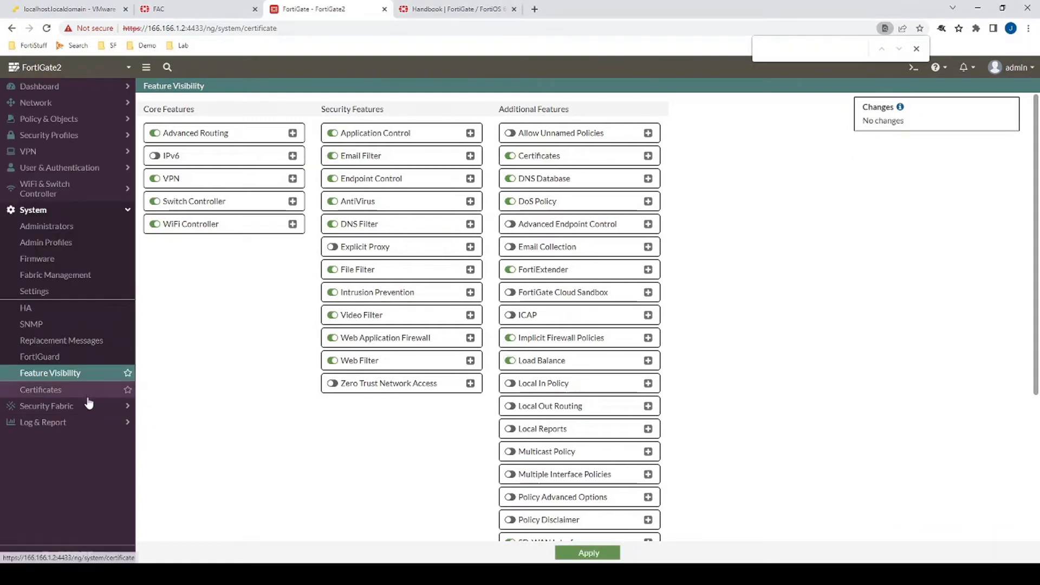
- Start importing a PKCS #12 certificate on the Certificates page and upload the testing123 file
click(87, 390)
click(187, 91)
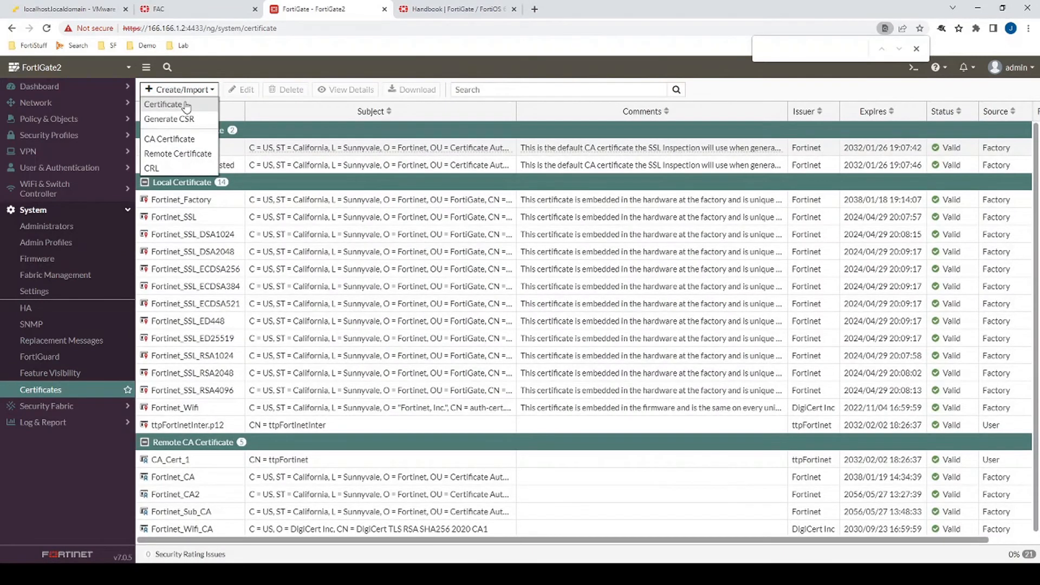
click(184, 104)
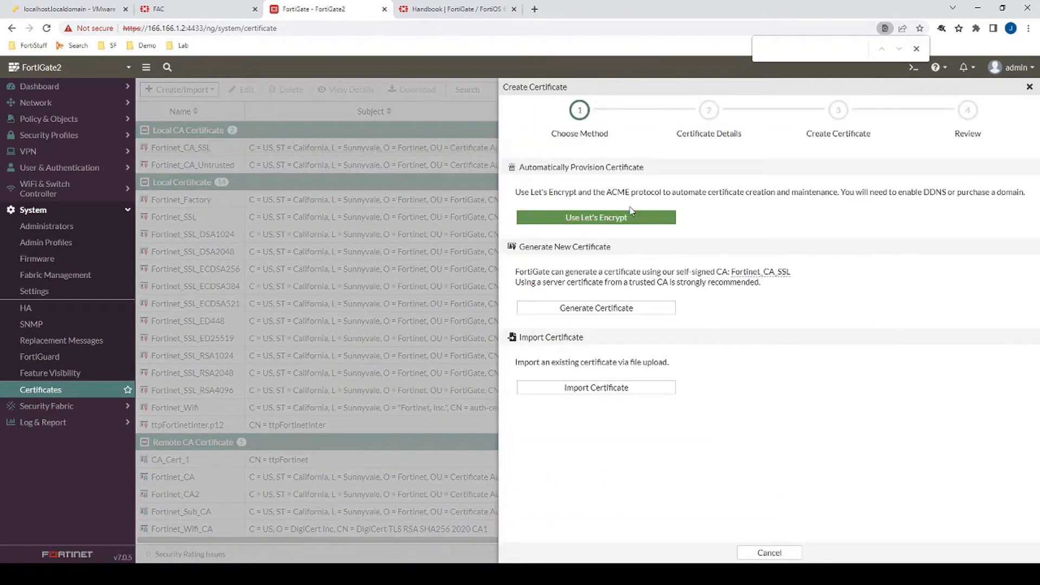
click(614, 386)
click(657, 191)
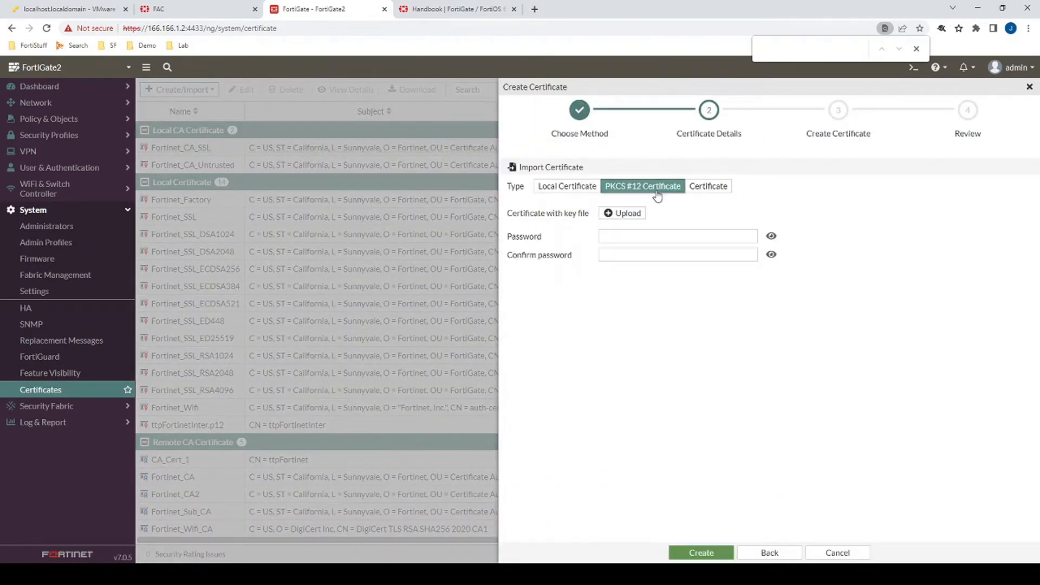
click(627, 214)
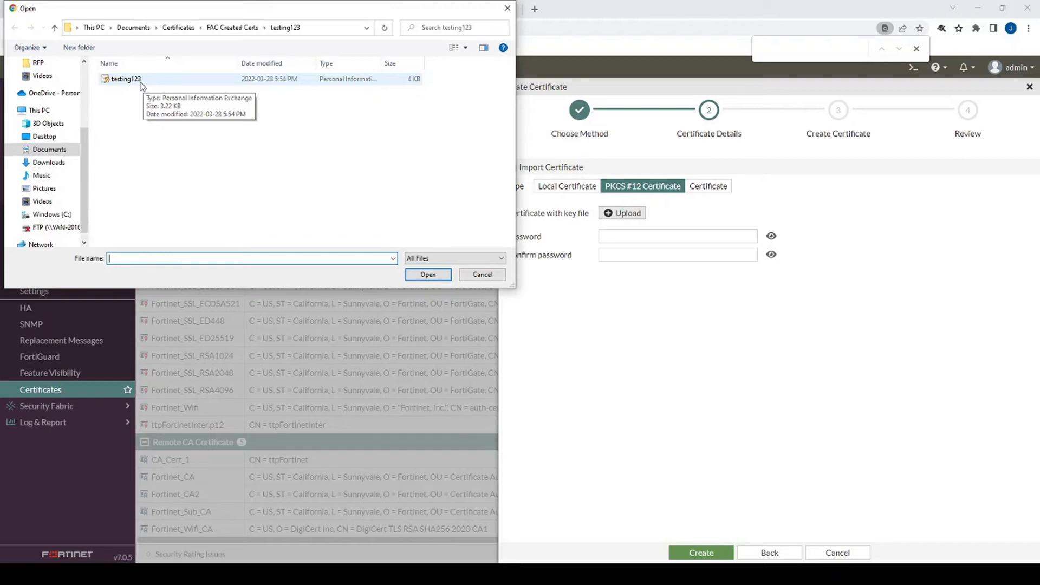
double_click(140, 82)
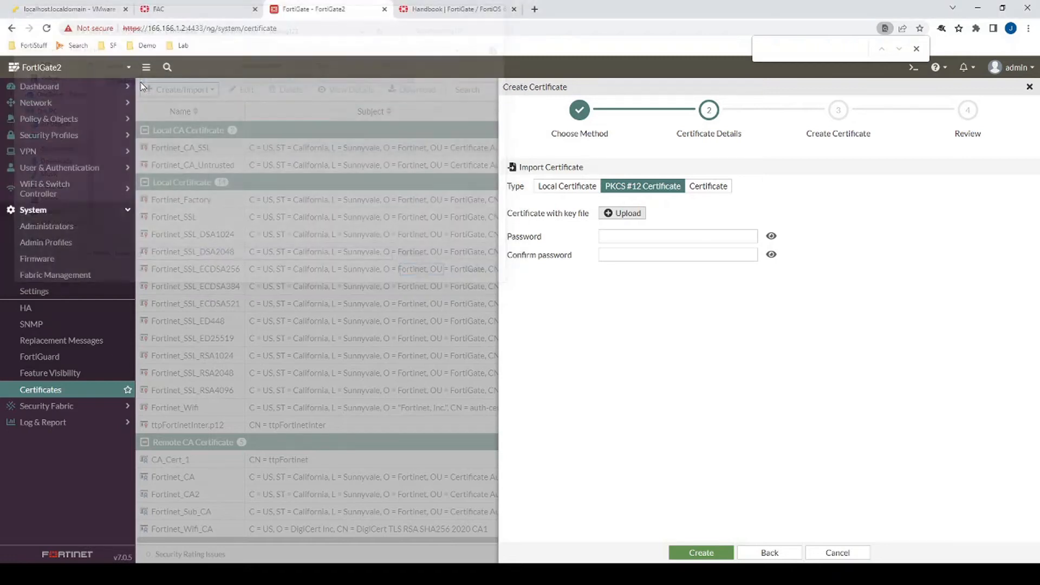
- Enter and confirm the certificate file's password, then create the certificate
click(617, 236)
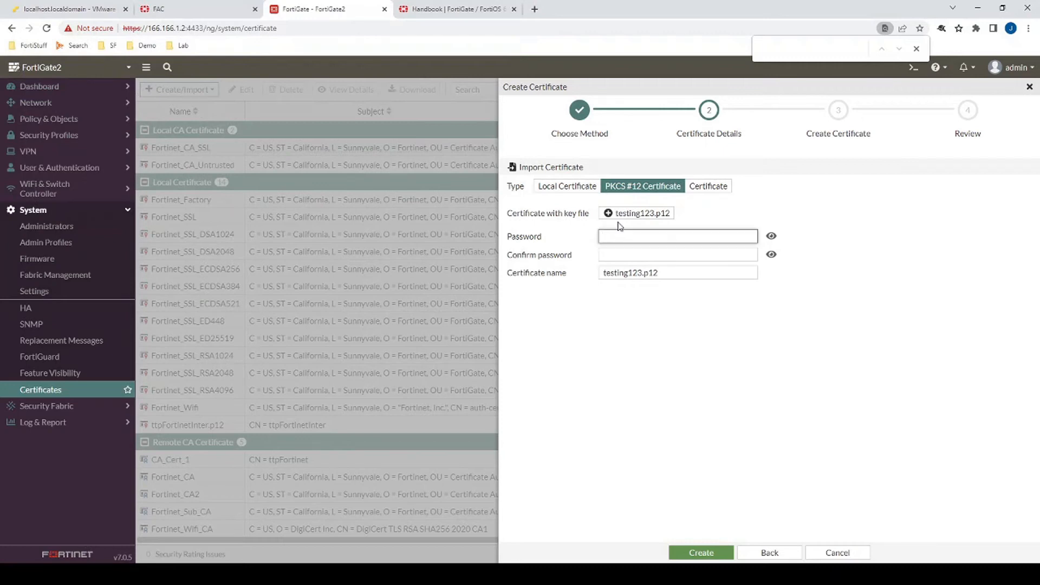
text(••••••••)
key(Tab)
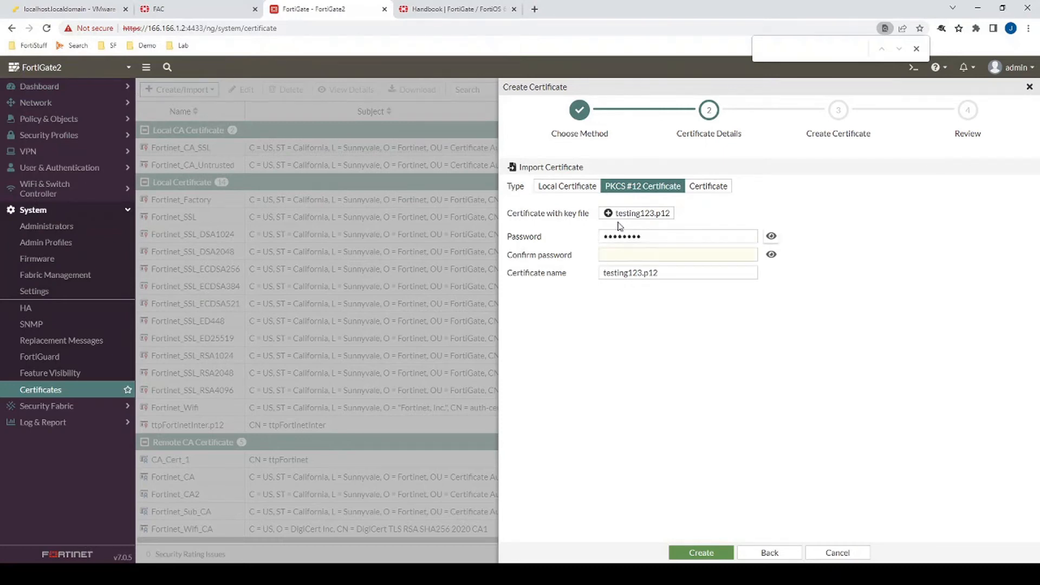
click(674, 256)
text(•)
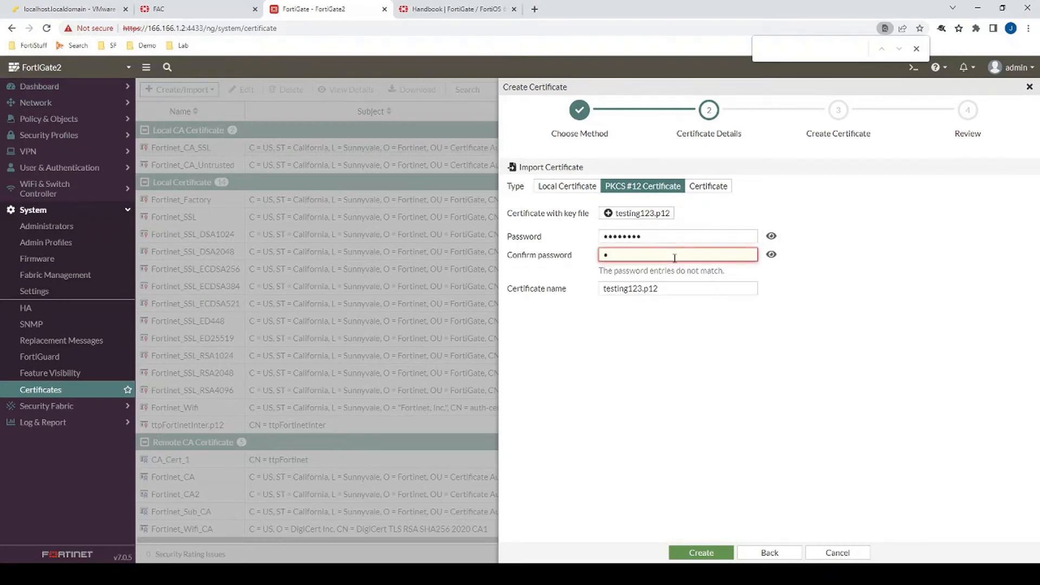
text(•••••••)
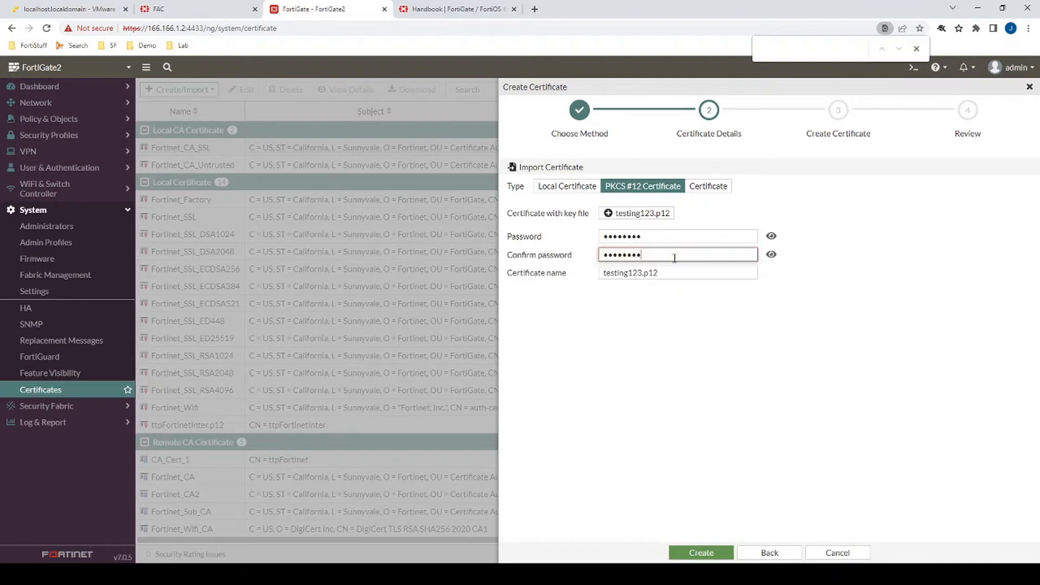
click(702, 550)
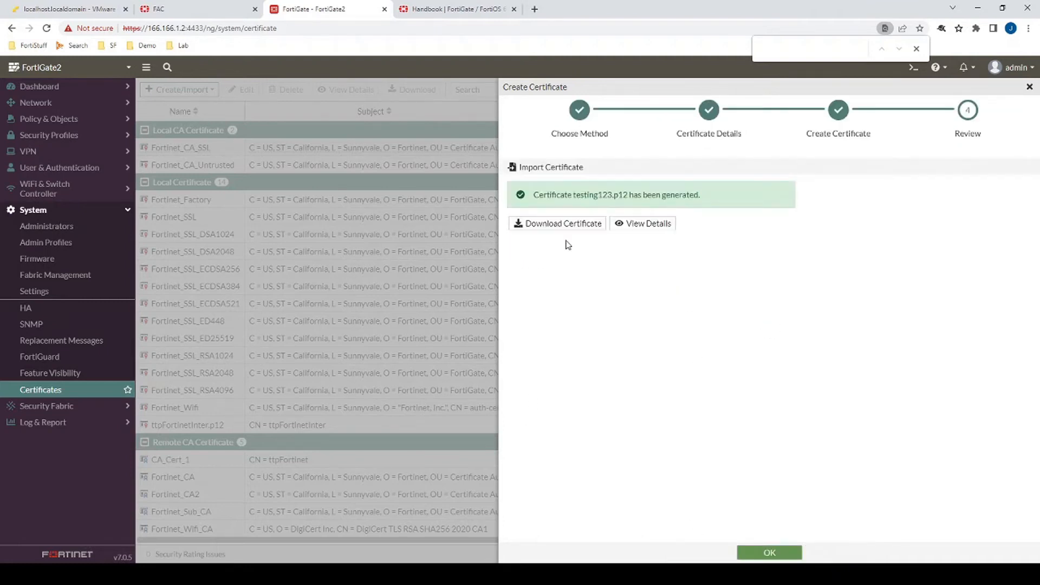
- Review the imported certificate's details, including its common name and issuer, and close the wizard
click(660, 229)
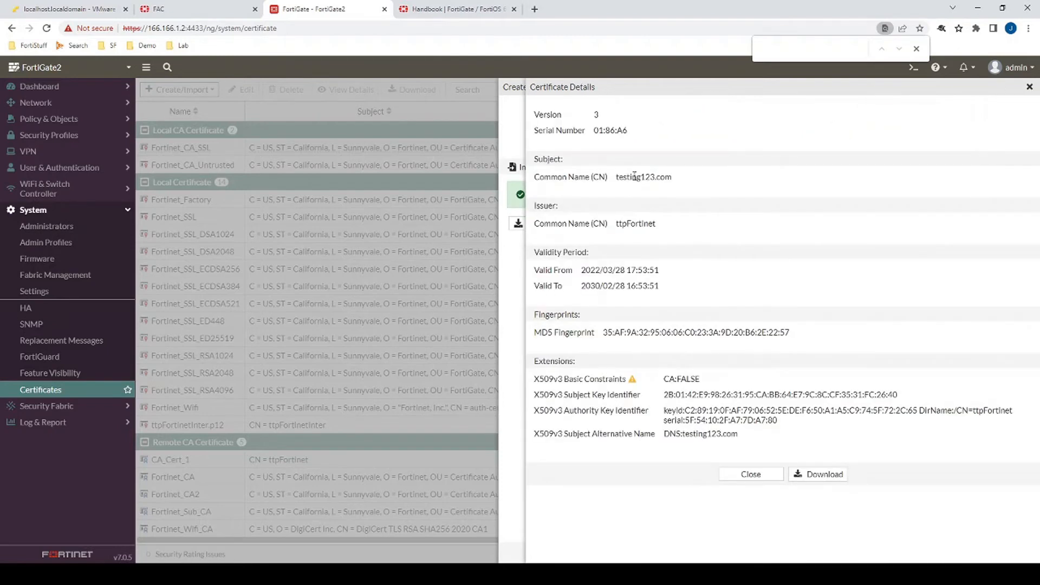
drag(616, 177, 676, 182)
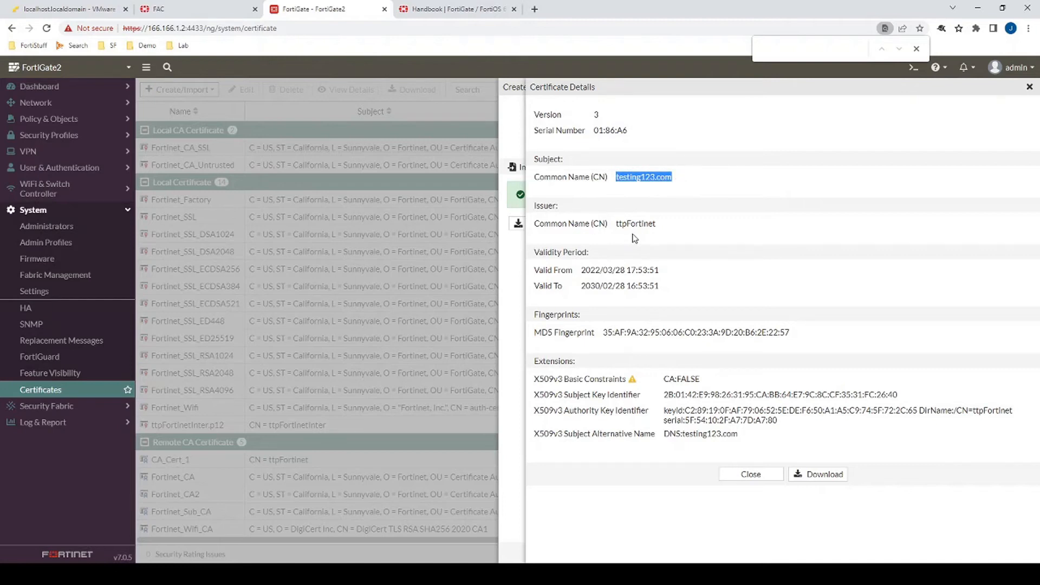
drag(616, 224, 662, 224)
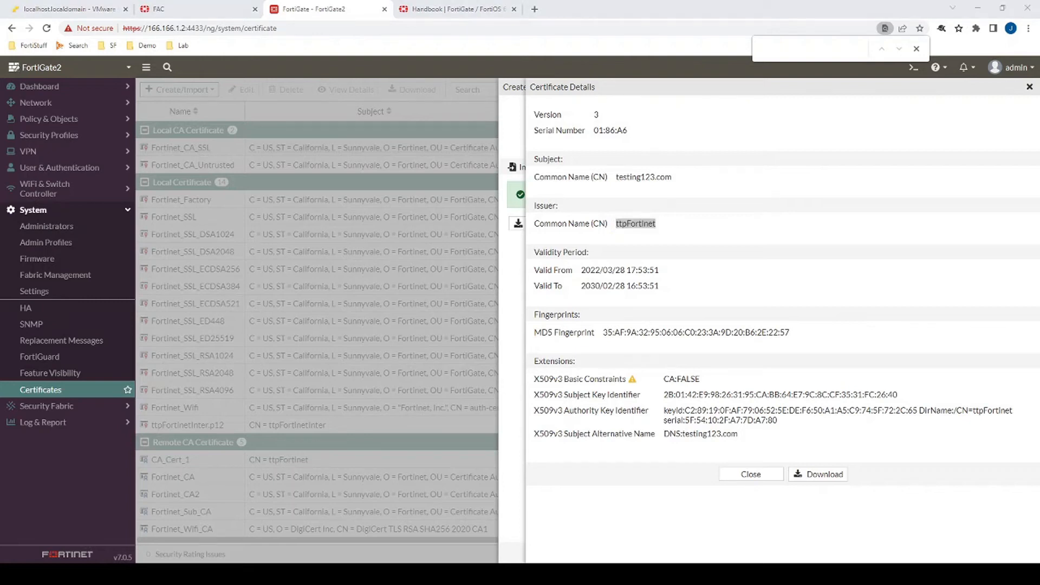
click(755, 475)
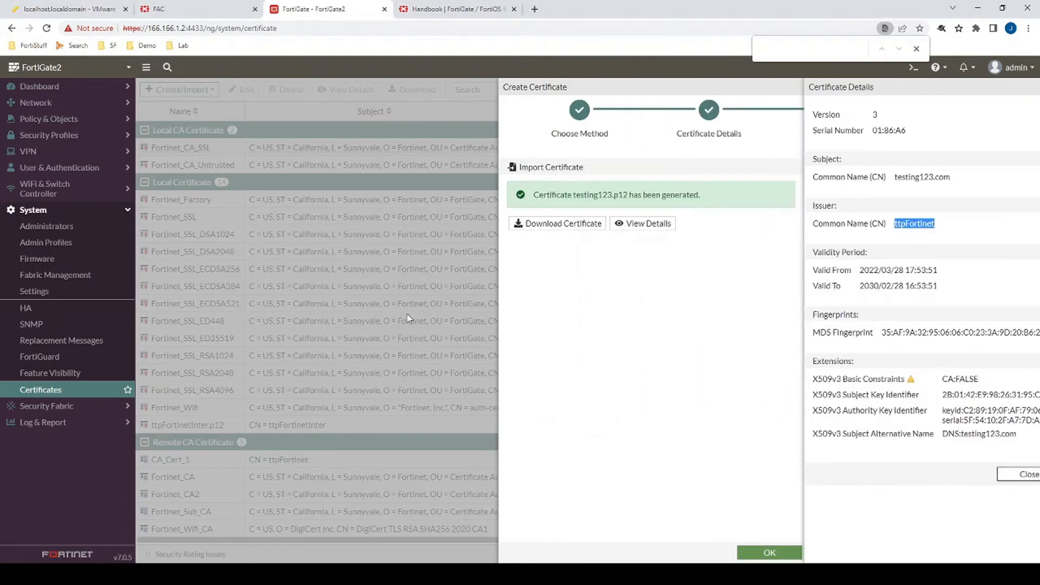
click(770, 552)
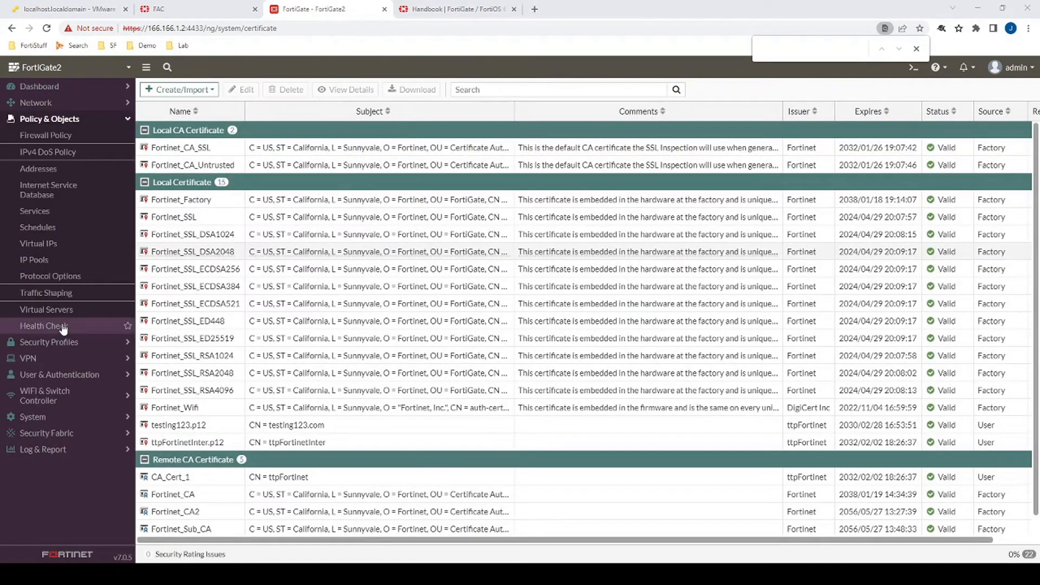
- Create a new SSL/SSH inspection profile named SSL Inbound
click(68, 340)
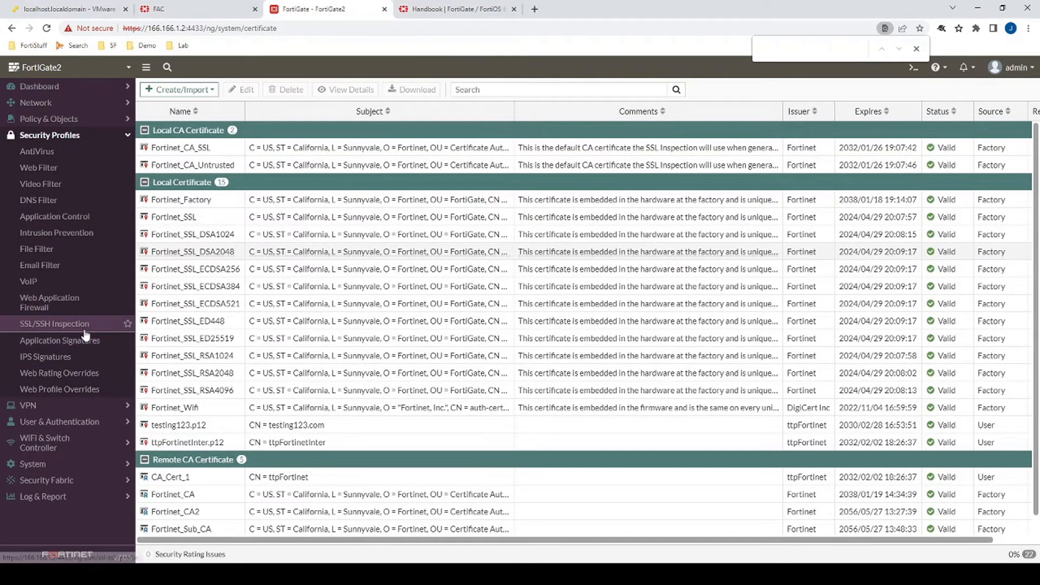
click(79, 324)
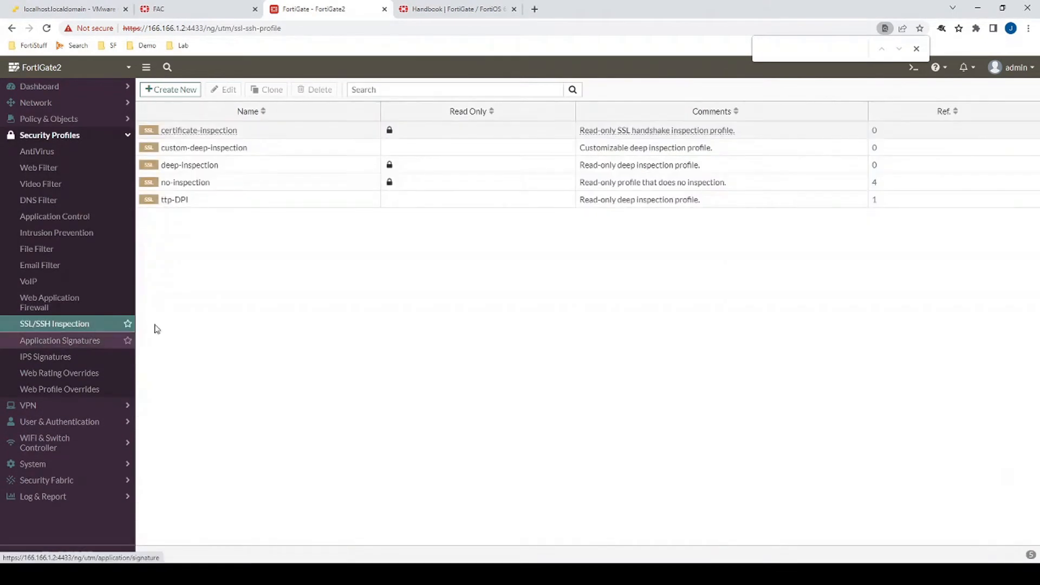
click(169, 90)
click(268, 116)
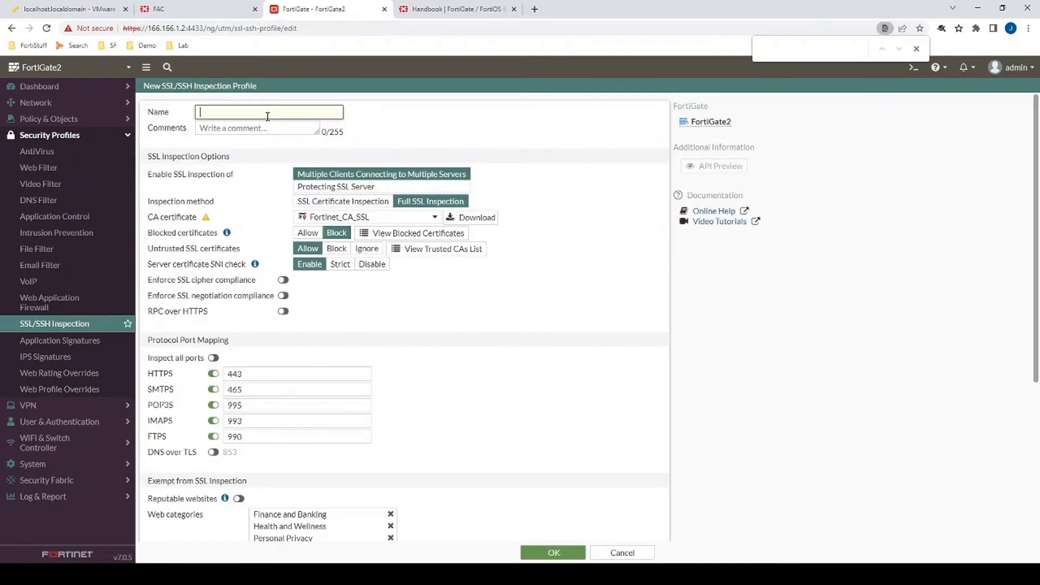
text(SSL Inbound)
- Set the profile to protect an SSL server using the testing123.p12 server certificate and save it
click(316, 189)
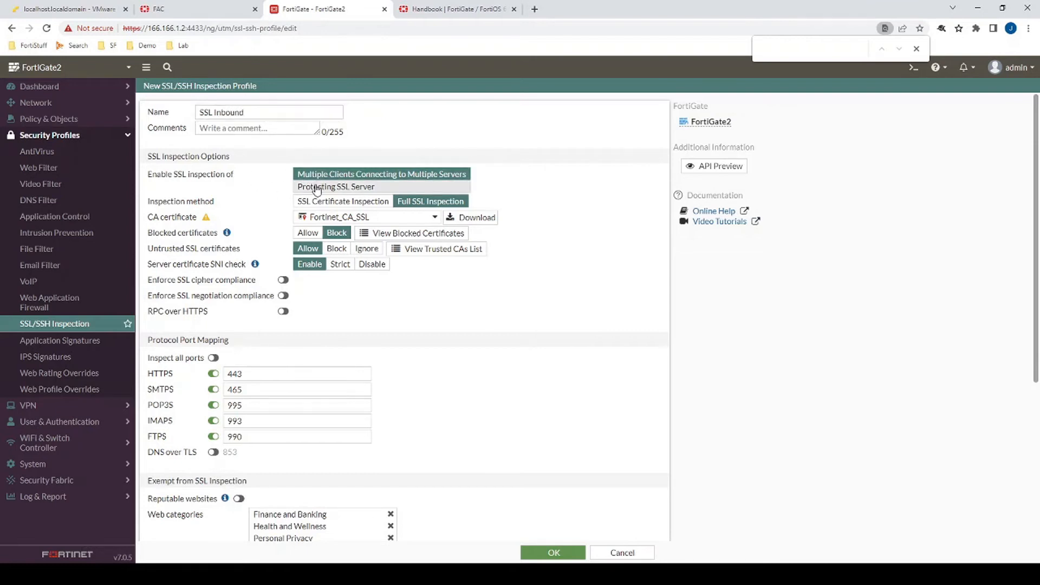
click(306, 201)
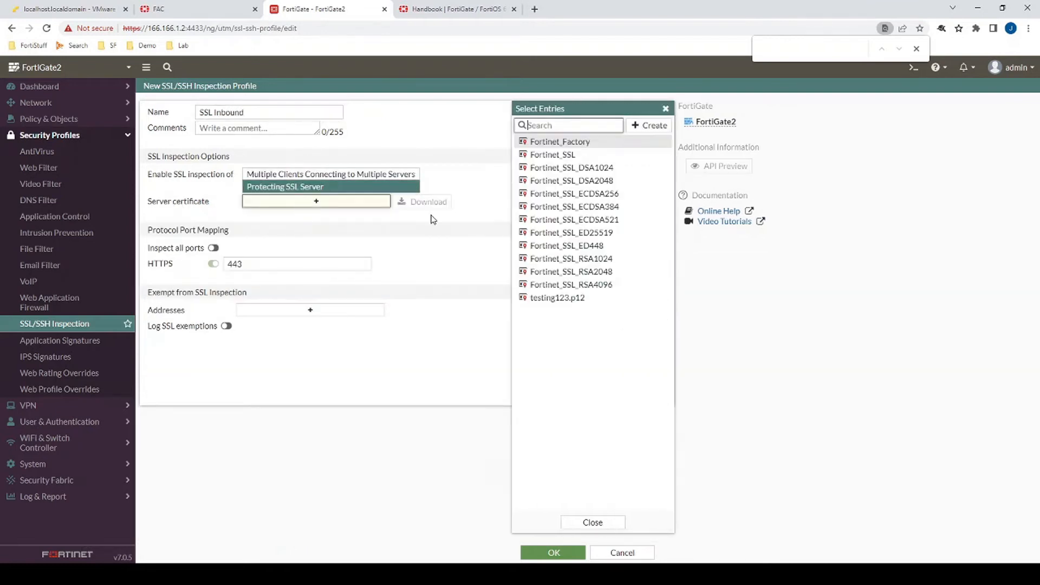
click(565, 300)
click(593, 522)
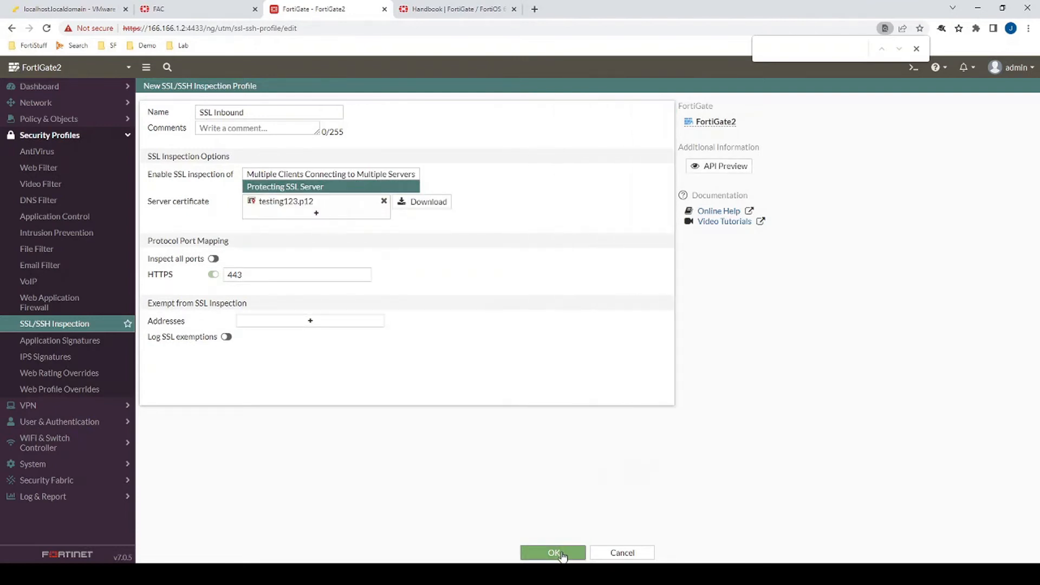
click(554, 553)
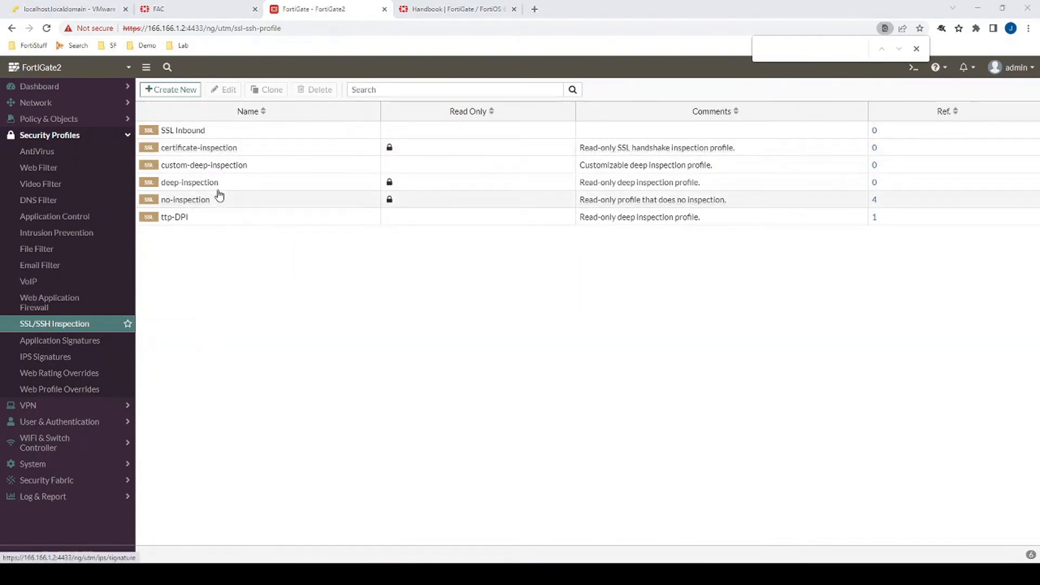
- Create a new virtual server named HTTPS VIP with type HTTPS
click(46, 136)
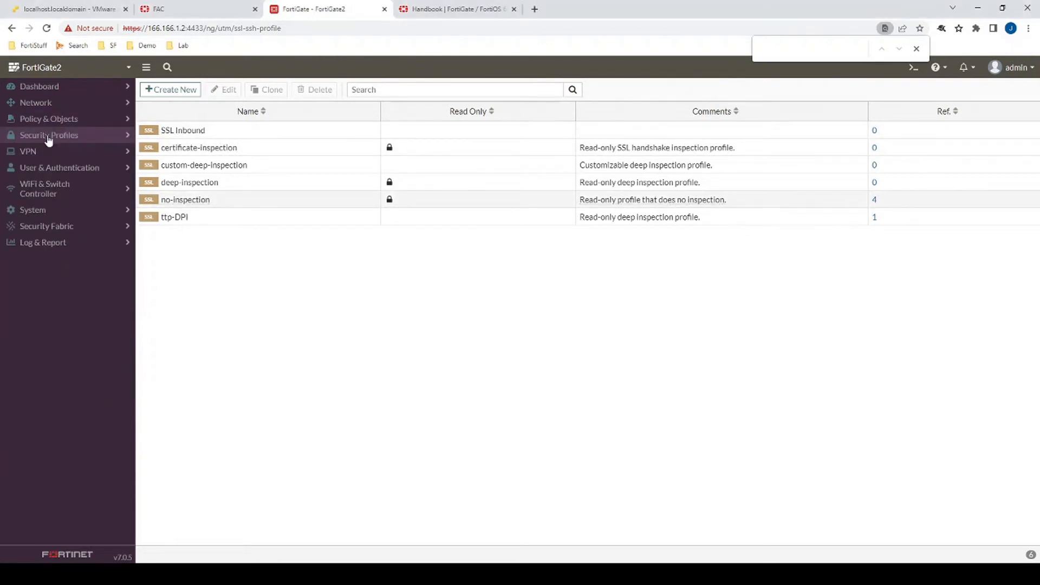
click(69, 119)
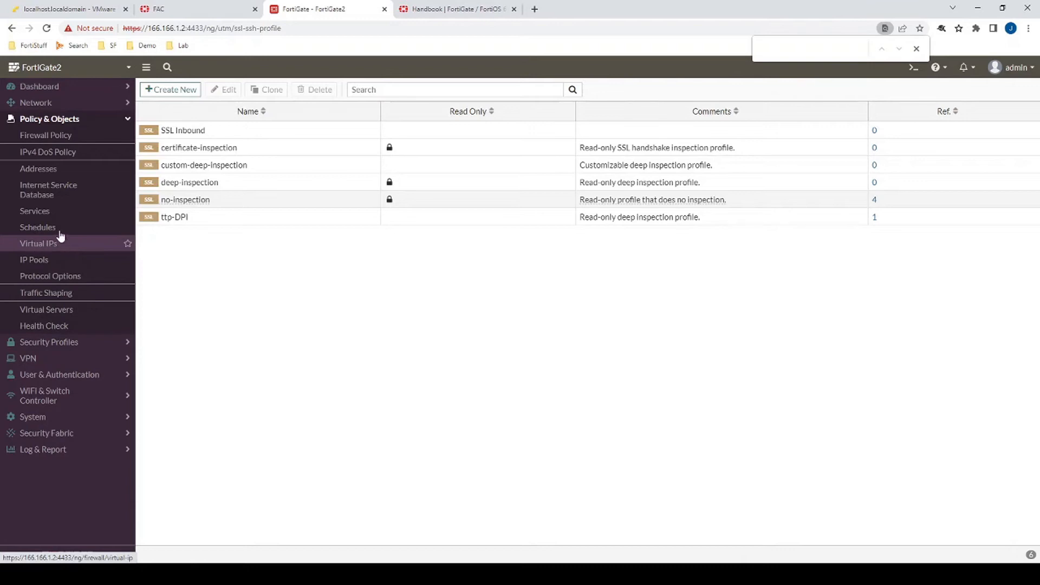
click(31, 251)
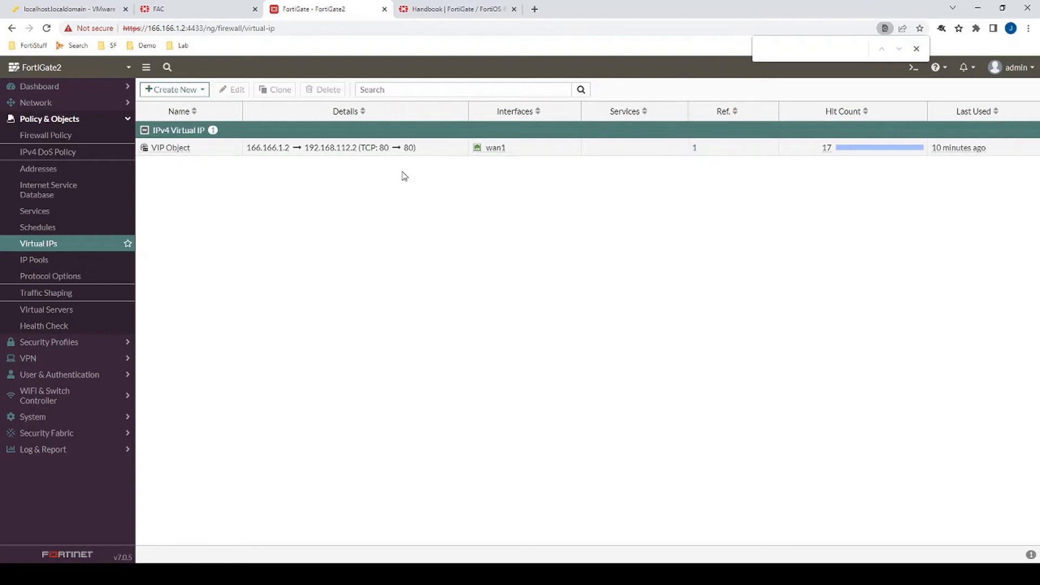
click(66, 309)
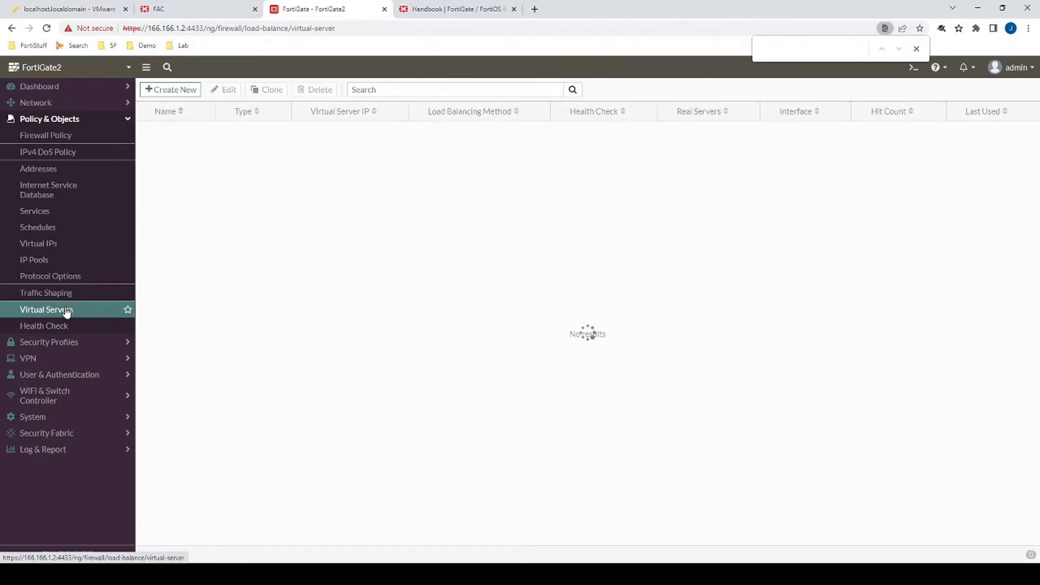
click(178, 91)
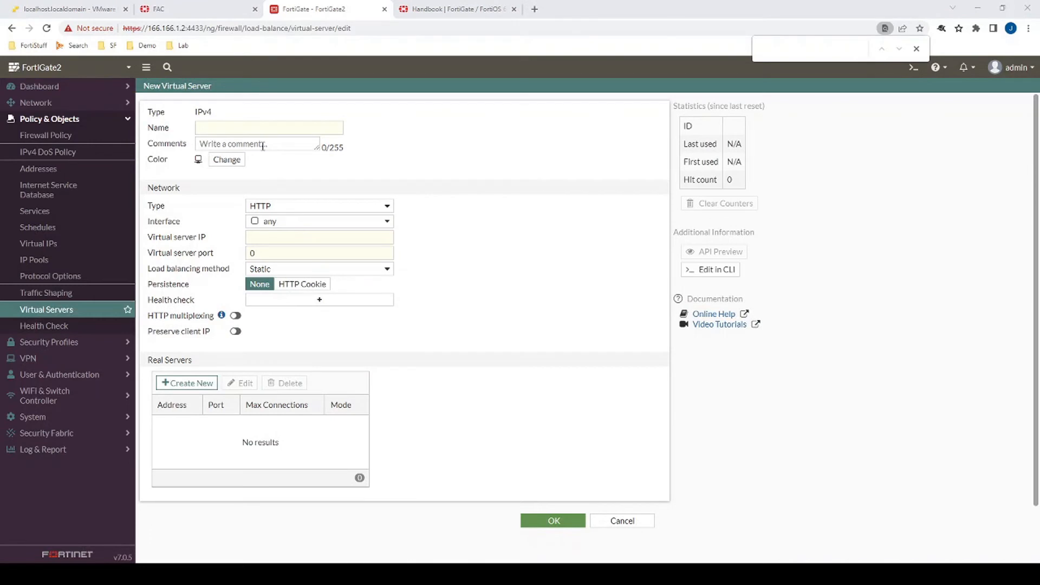
click(269, 128)
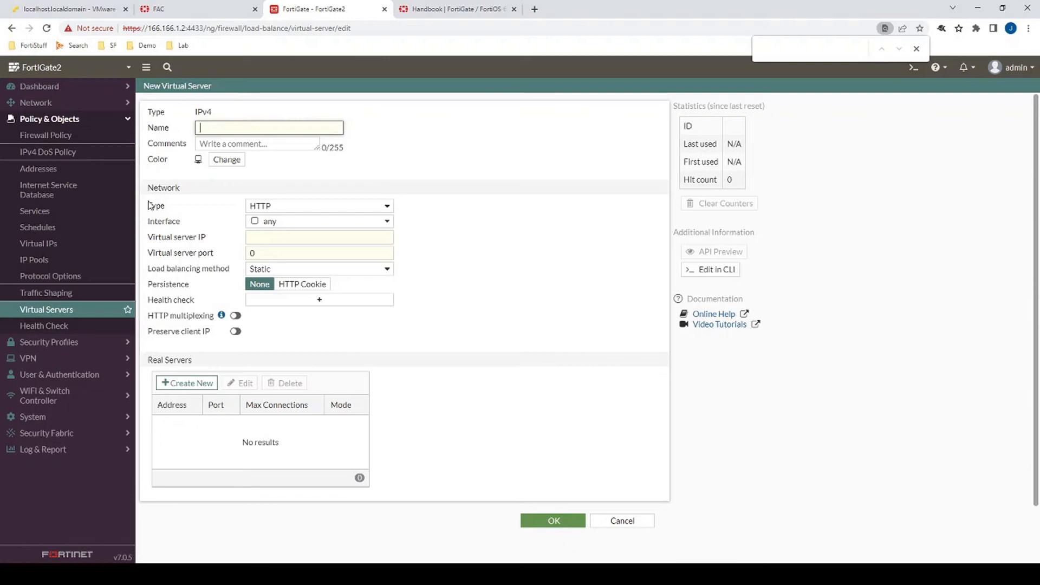
click(290, 202)
click(290, 216)
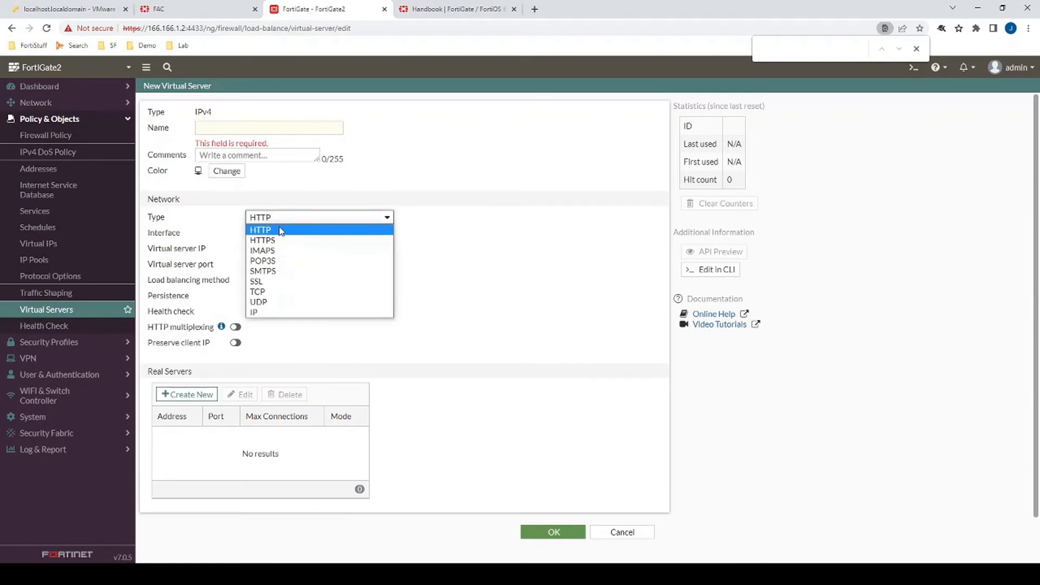
click(279, 240)
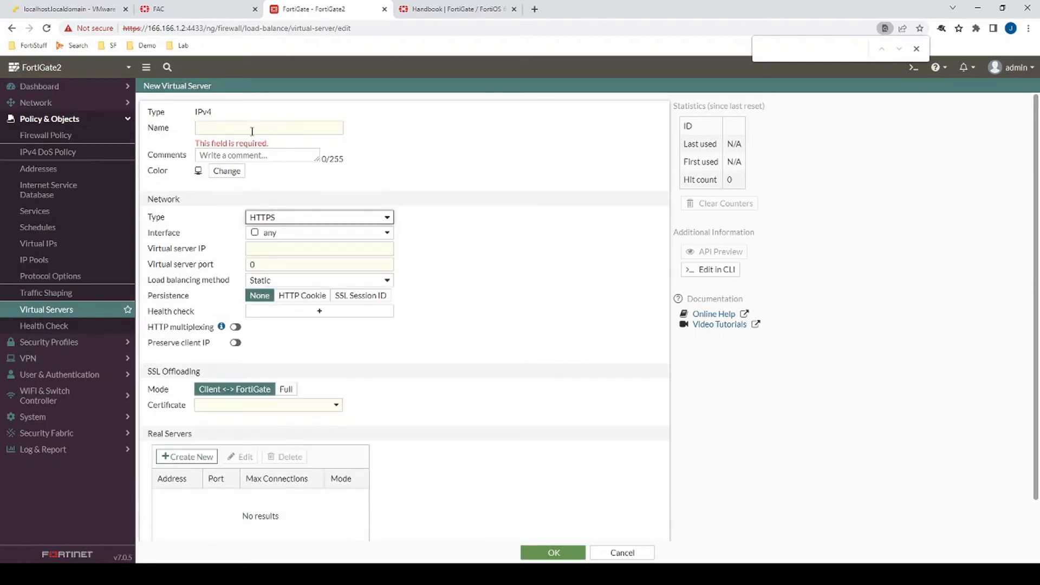
click(253, 126)
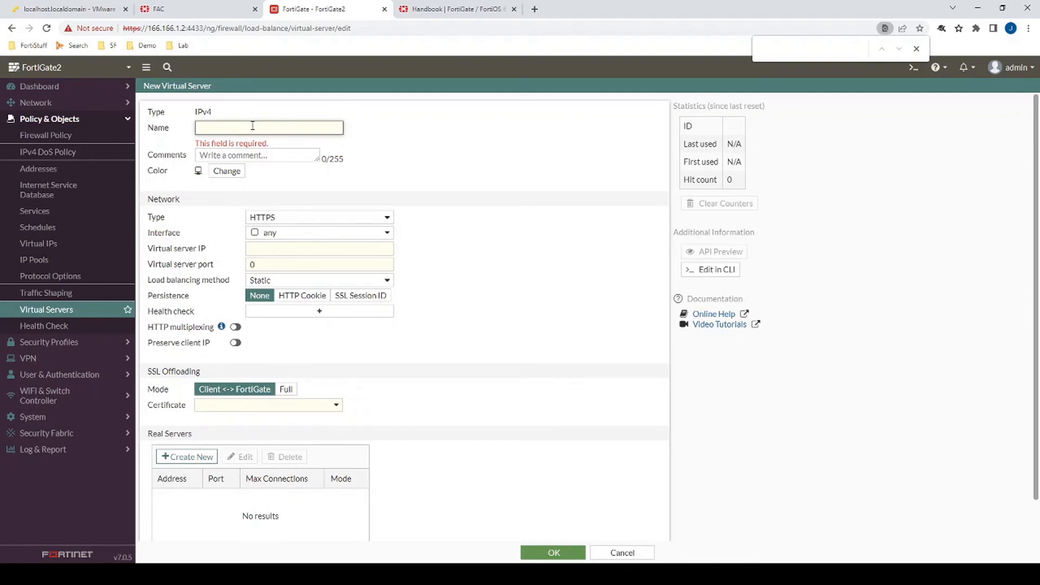
text(HTTPS VIP)
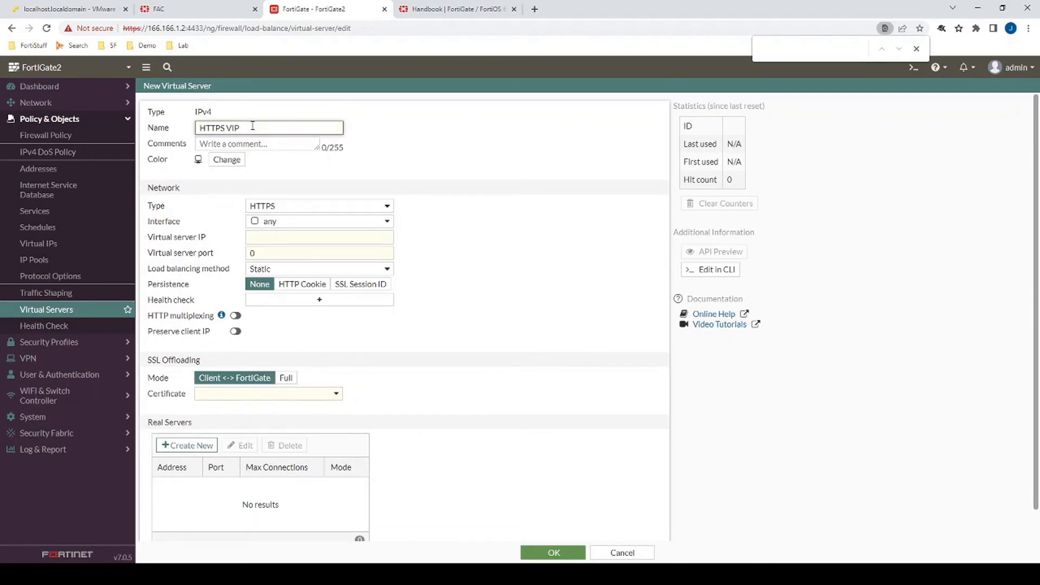
- Set the virtual server to listen on interface wan1 at IP 166.166.1.2, port 443
click(293, 221)
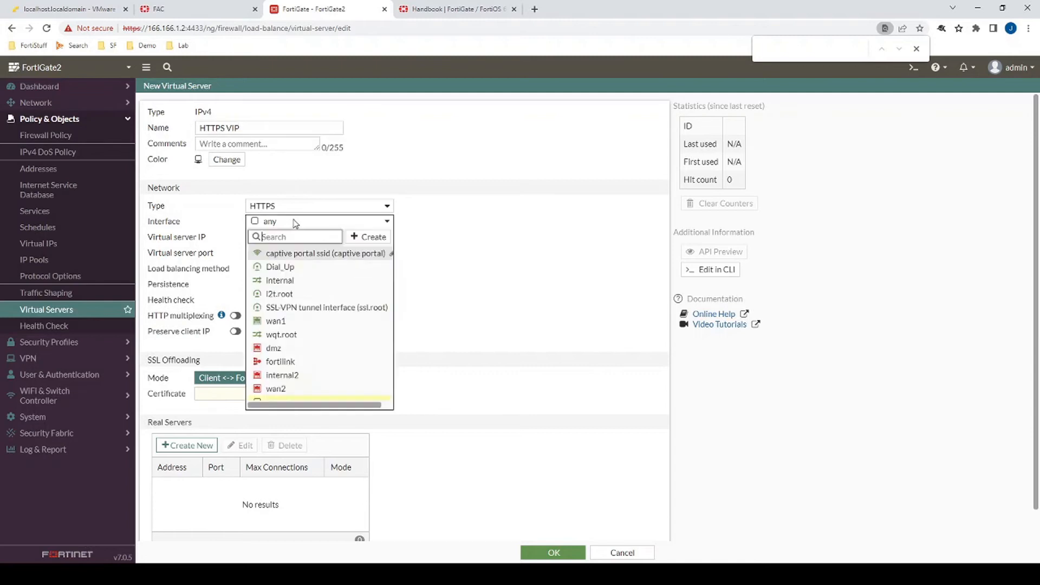
click(286, 321)
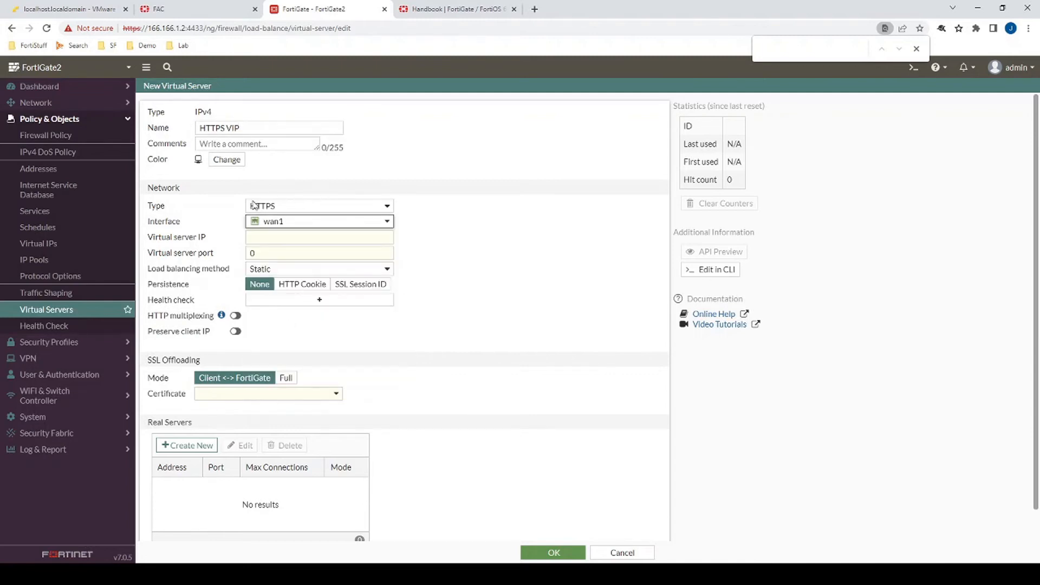
click(260, 240)
text(166)
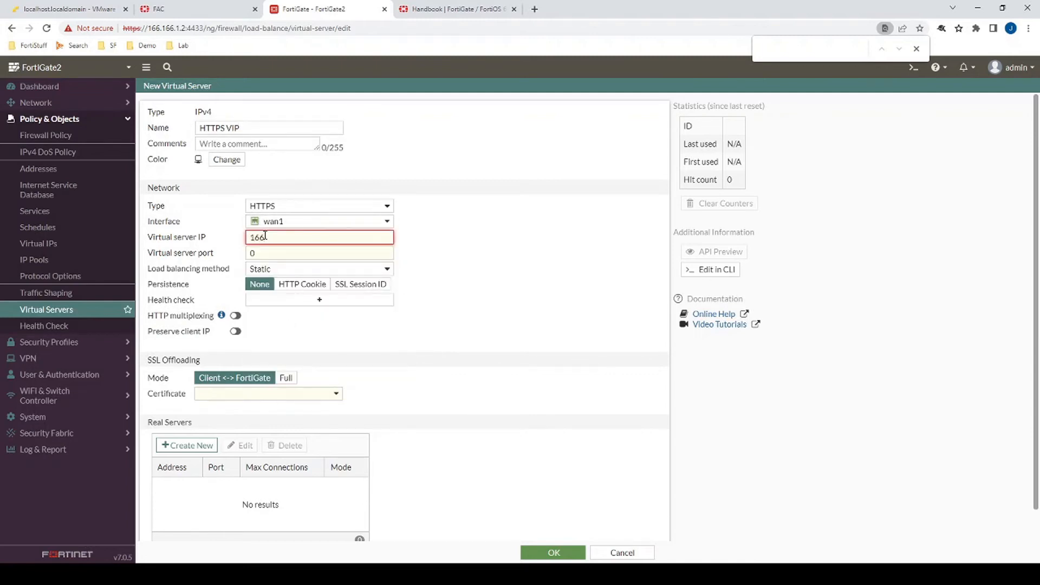
text(.166.1.2)
key(Tab)
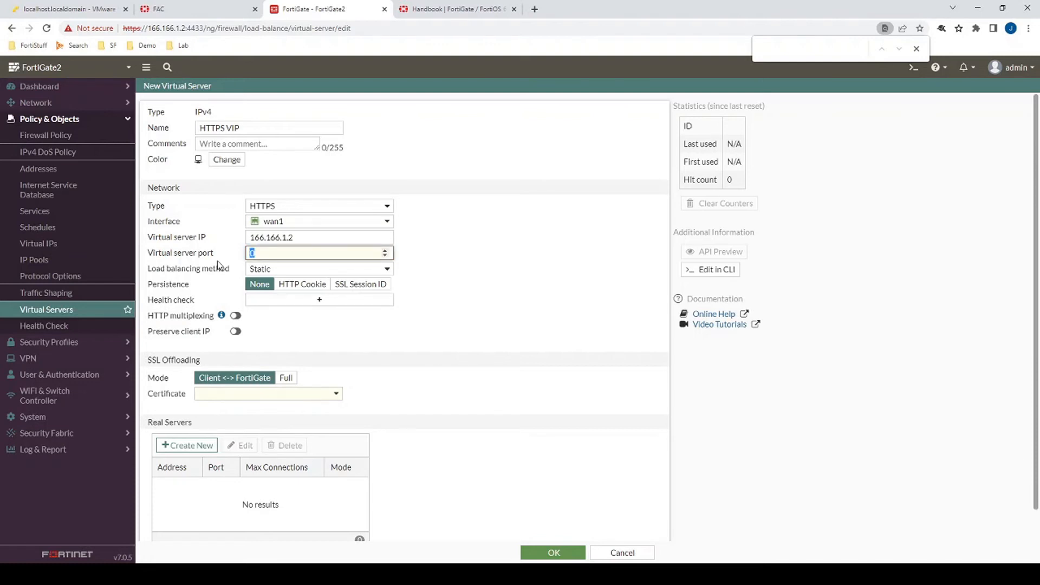
text(443)
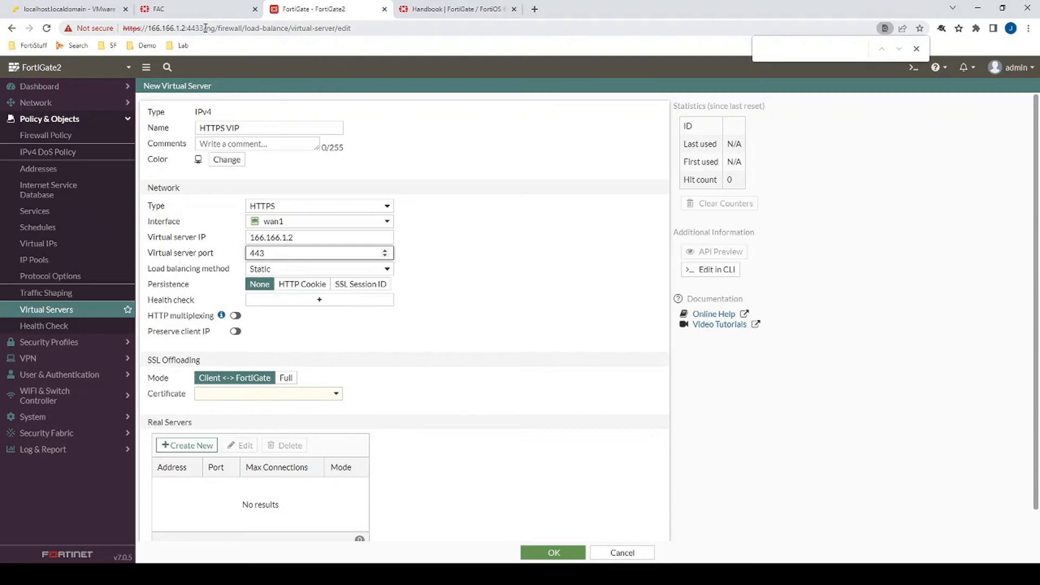
mouse_move(206, 27)
mouse_down()
mouse_move(149, 29)
mouse_move(188, 28)
mouse_up()
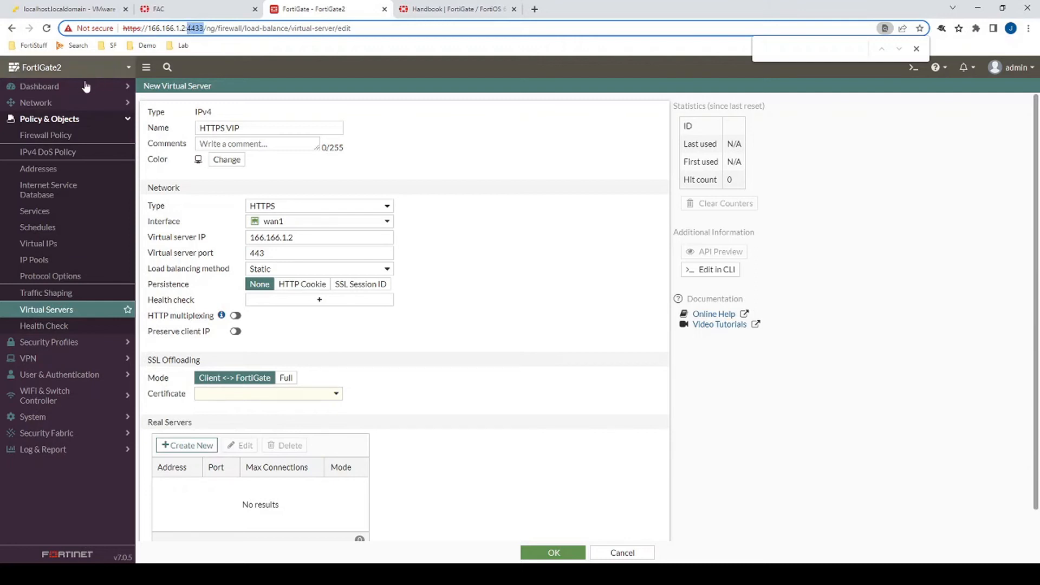
click(53, 422)
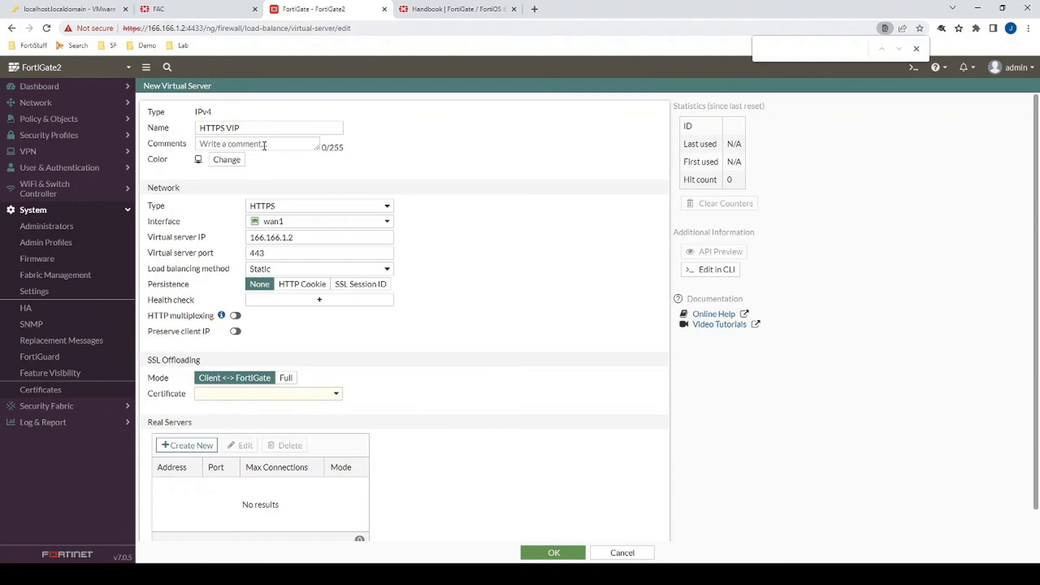
double_click(265, 252)
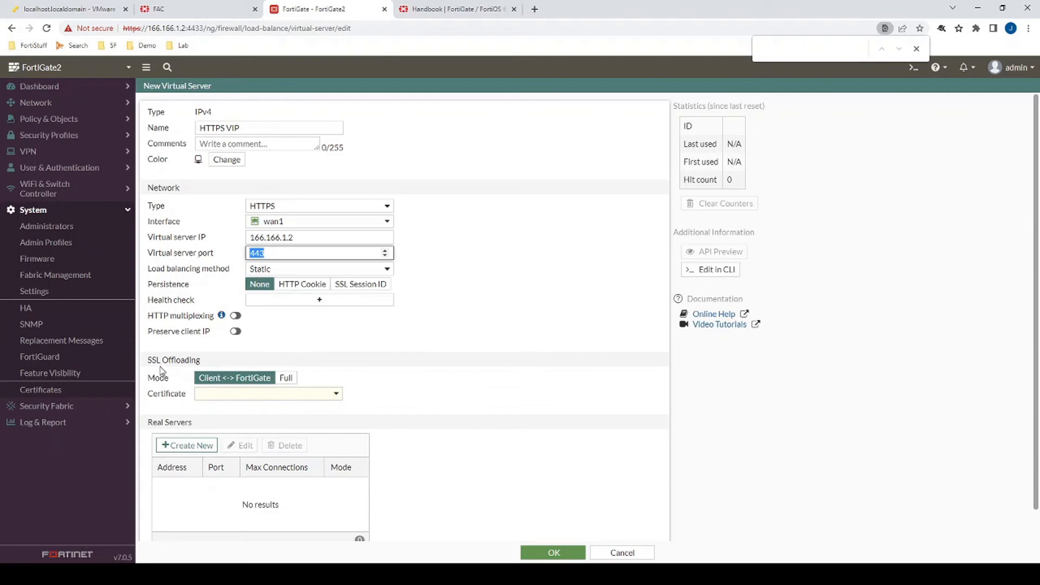
drag(163, 360, 202, 361)
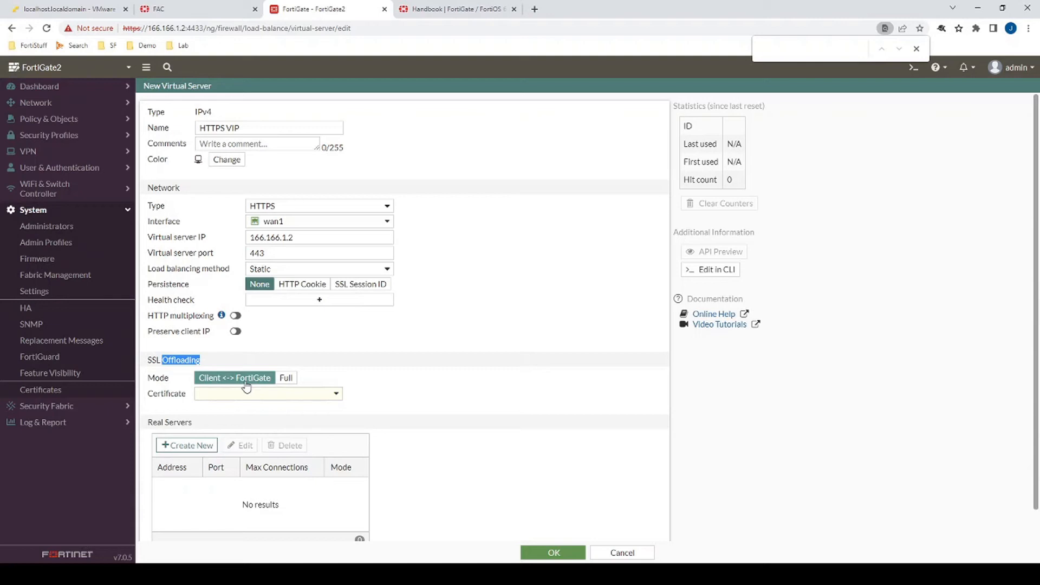
- Set SSL offloading to Client <-> FortiGate mode using the testing123.p12 certificate
click(287, 378)
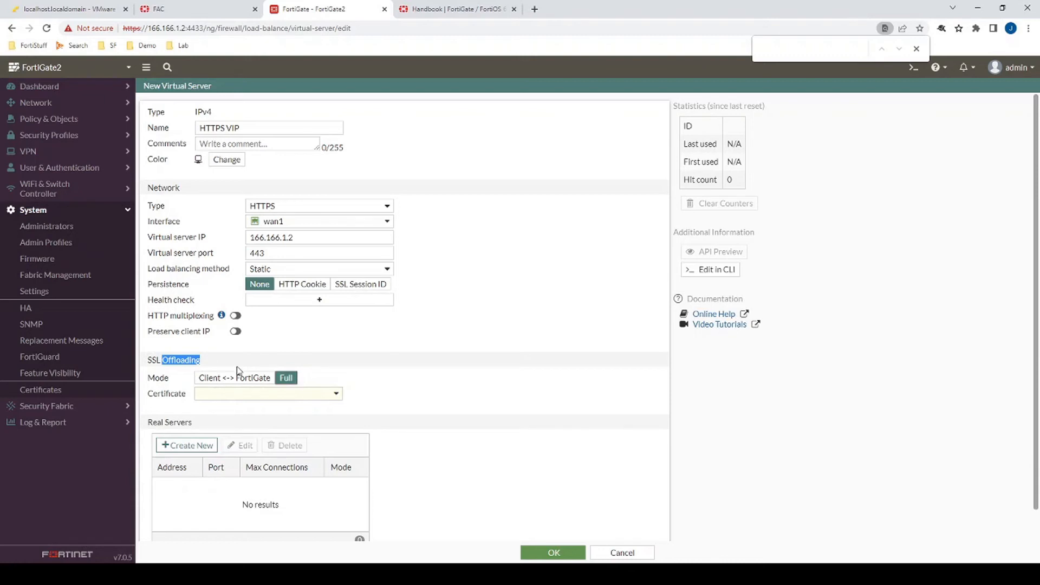
click(226, 387)
click(223, 395)
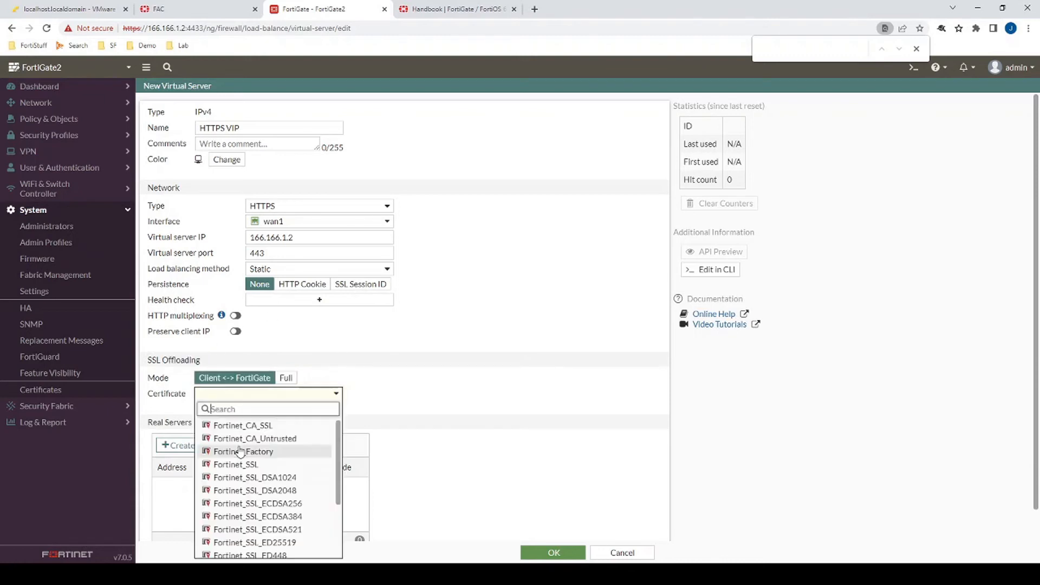
scroll(250, 444, down, 3)
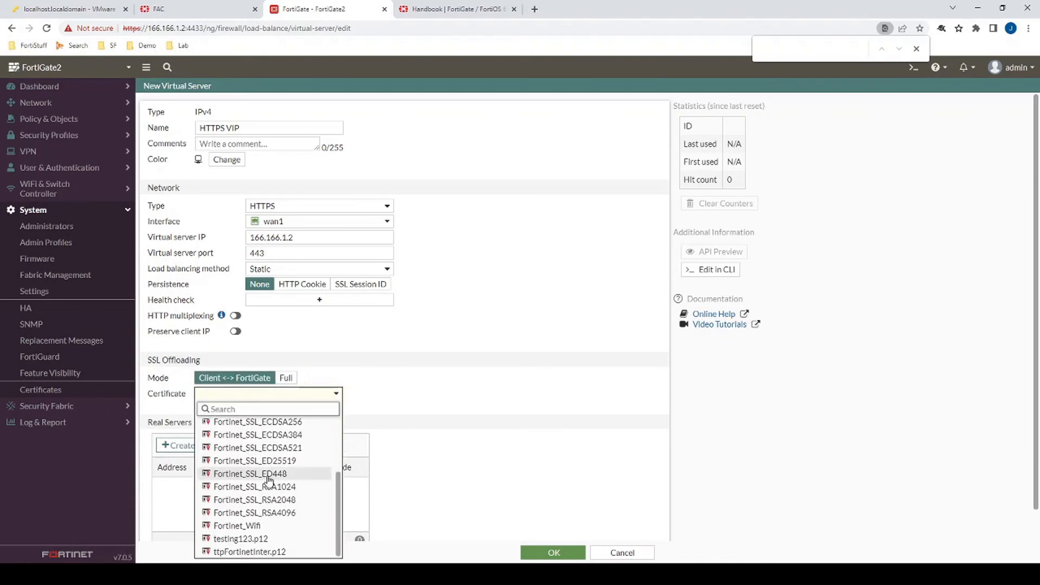
click(249, 539)
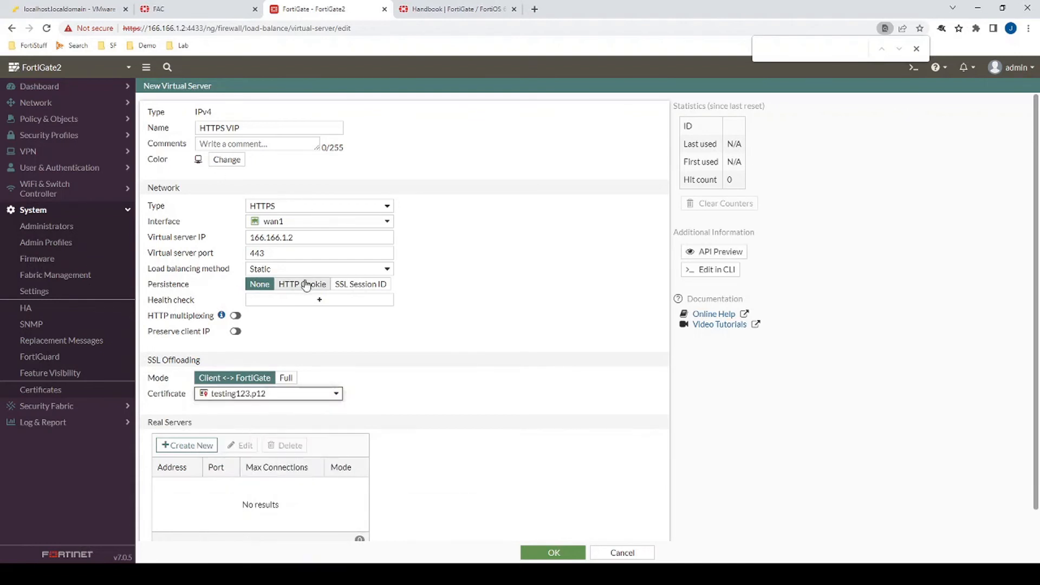
- Add a real server at 192.168.112.2 on port 80 and save the virtual server
drag(150, 103, 431, 401)
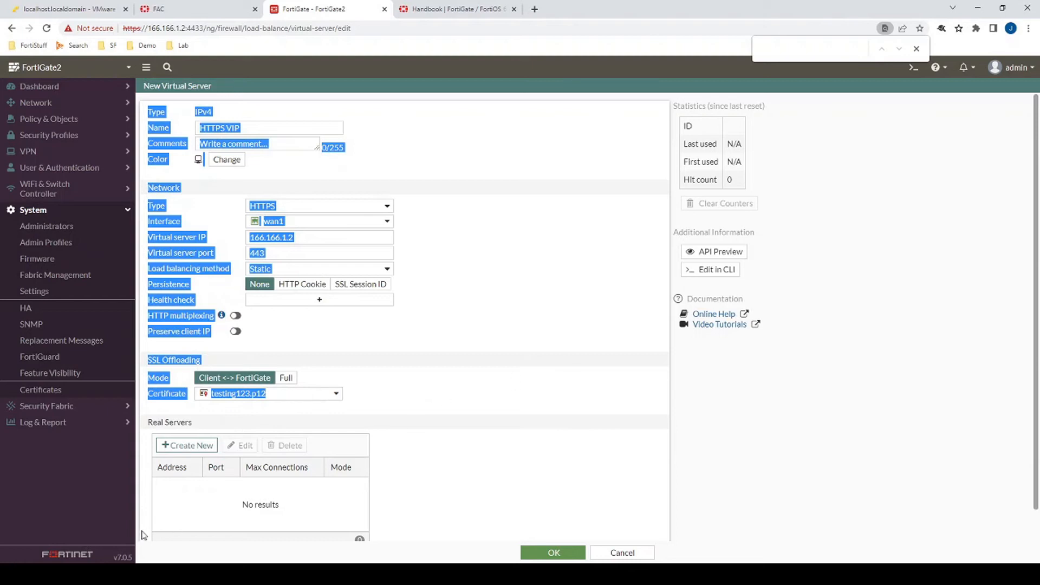
click(187, 445)
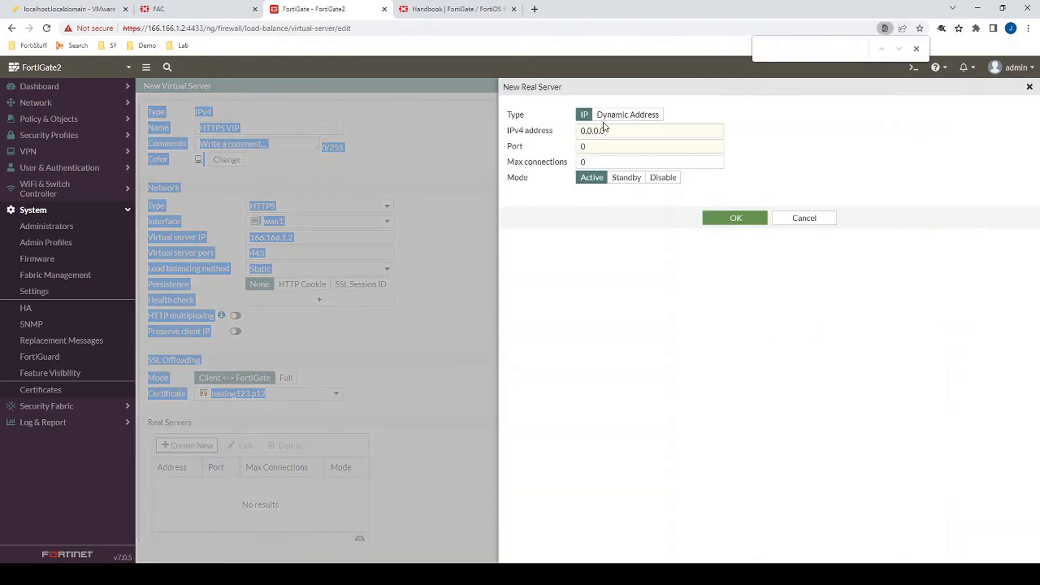
drag(612, 130, 554, 133)
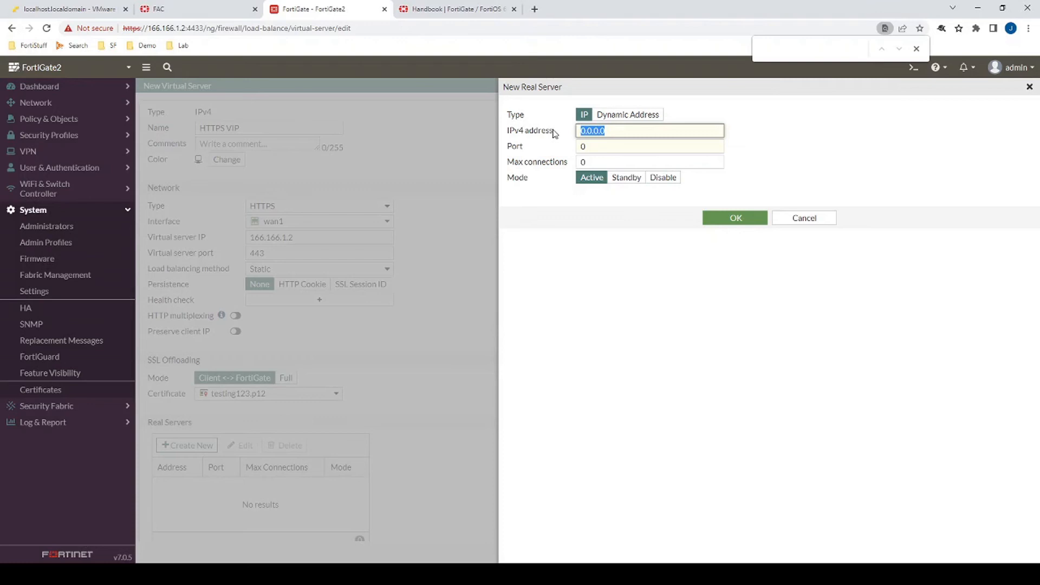
text(192.168.111.)
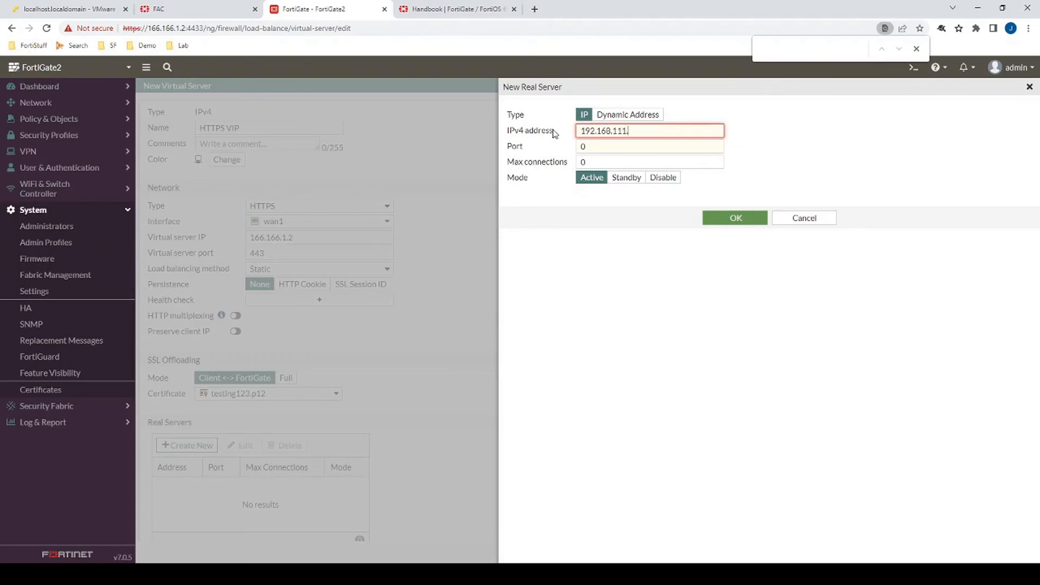
text(2)
key(Left)
key(Left)
key(BackSpace)
text(2)
key(Tab)
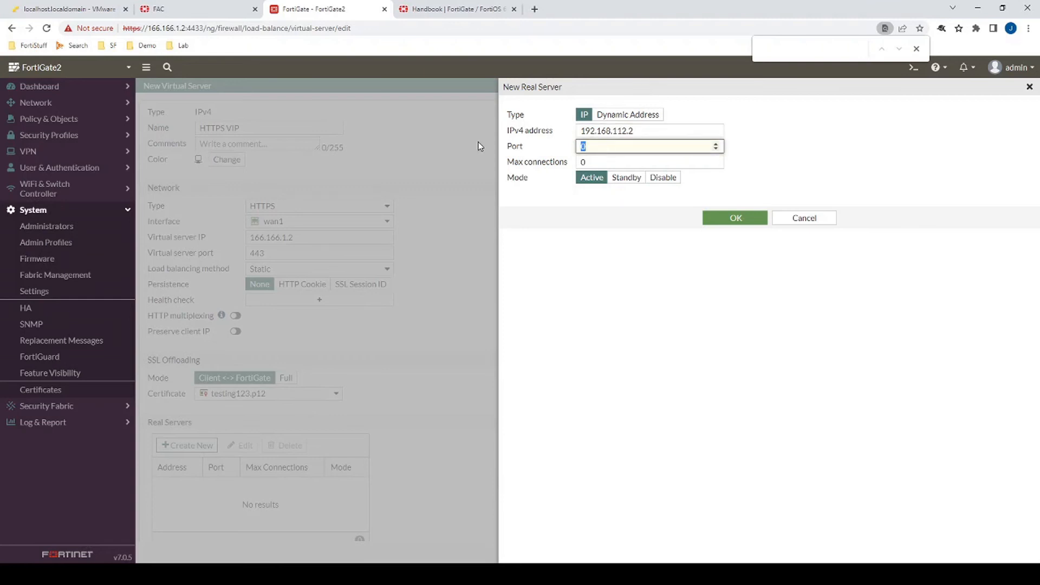
text(443)
click(710, 217)
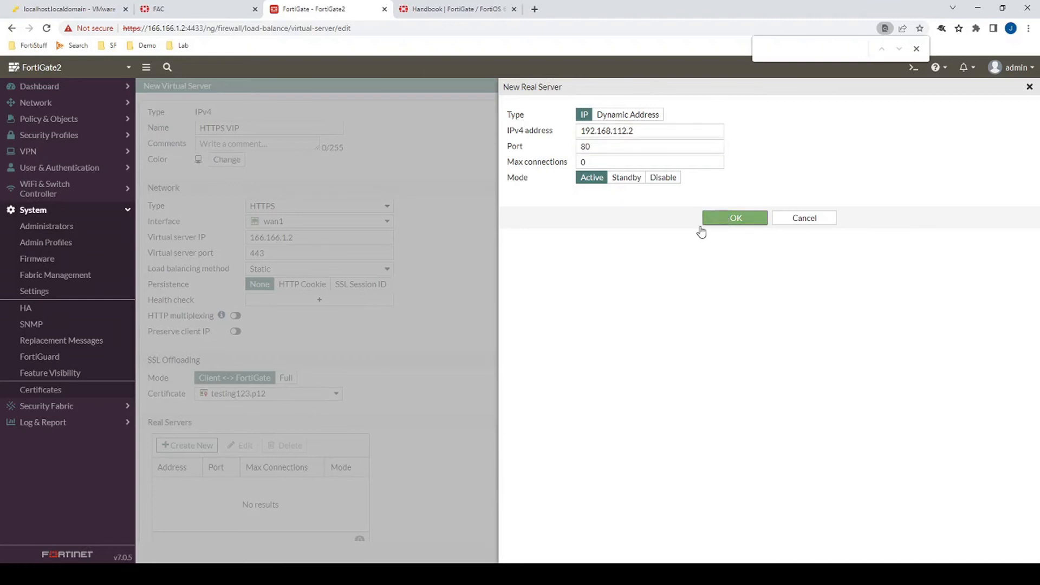
scroll(545, 462, down, 2)
click(553, 552)
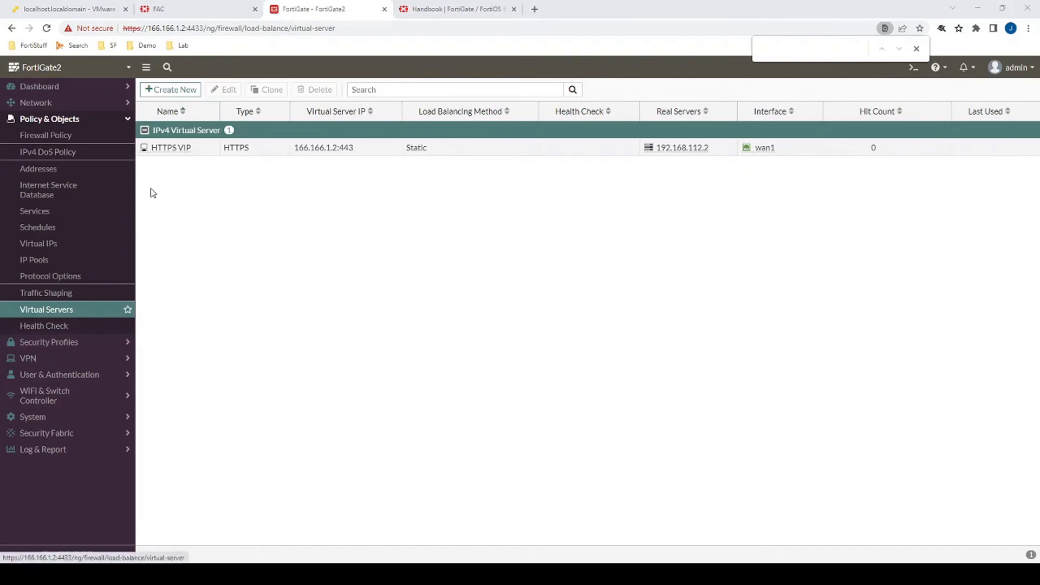
- Select the SSL Inbound profile in the SSL/SSH inspection profile list
click(58, 342)
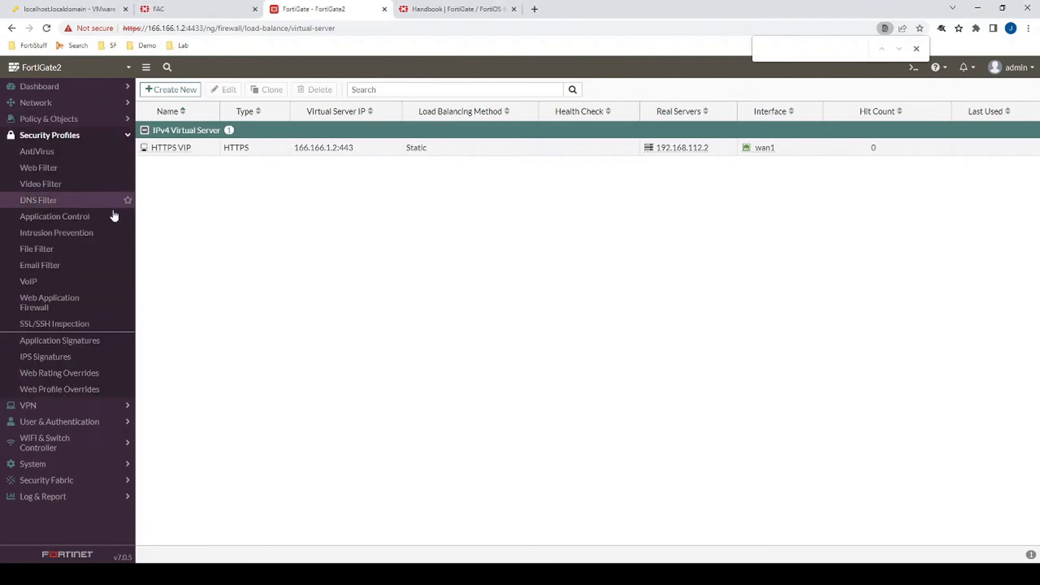
click(68, 328)
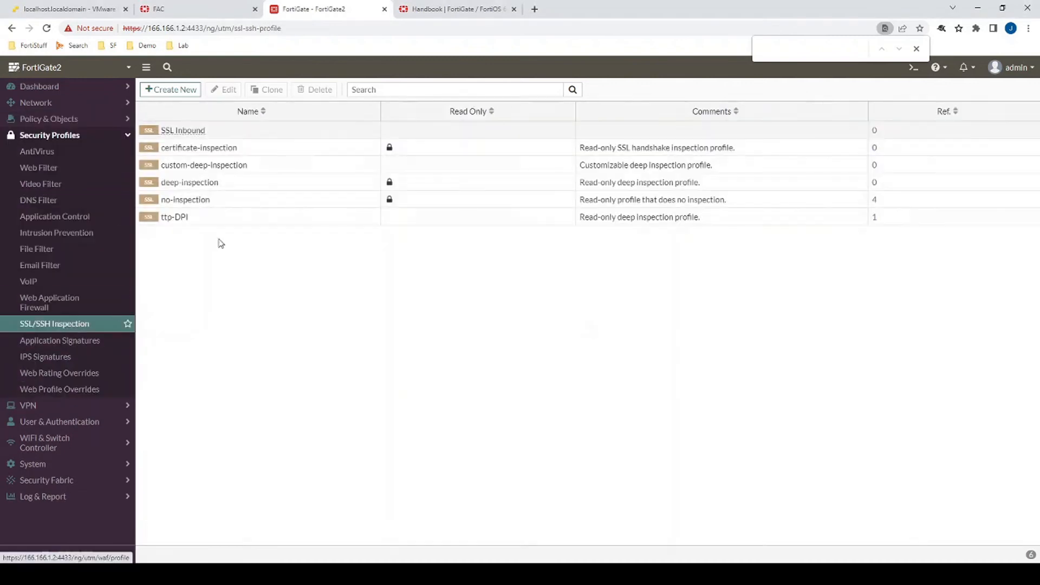
click(213, 134)
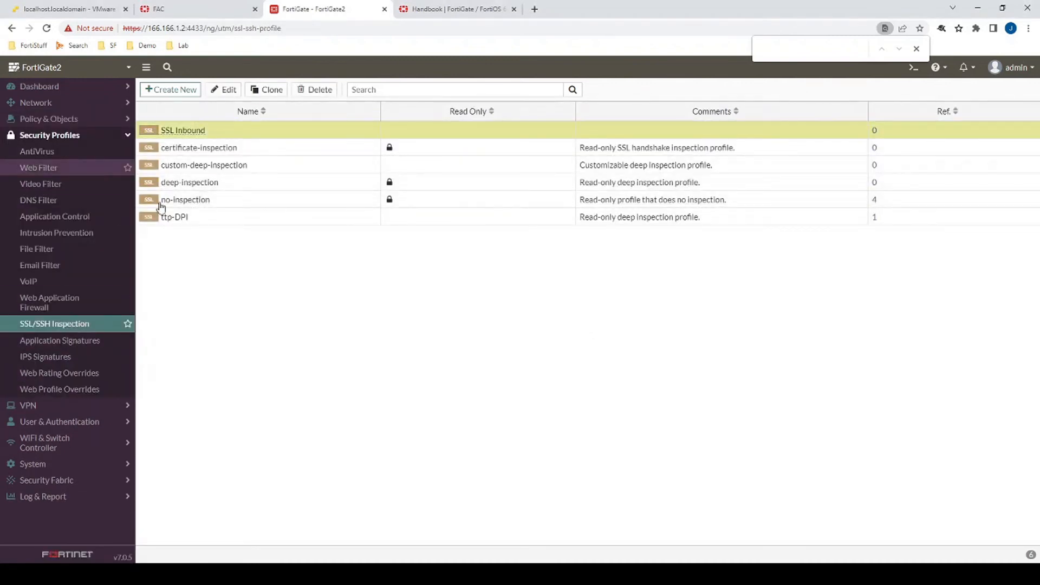
- Open the firewall policy list and inspect the destination VIP object of the wan1-to-internal VIP Policy
click(68, 123)
click(67, 136)
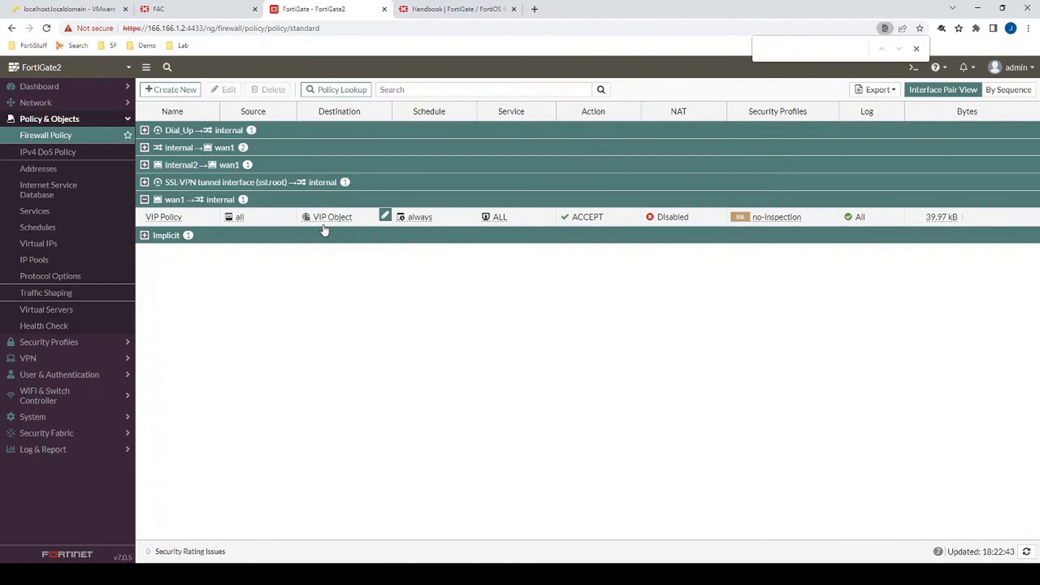
mouse_move(342, 218)
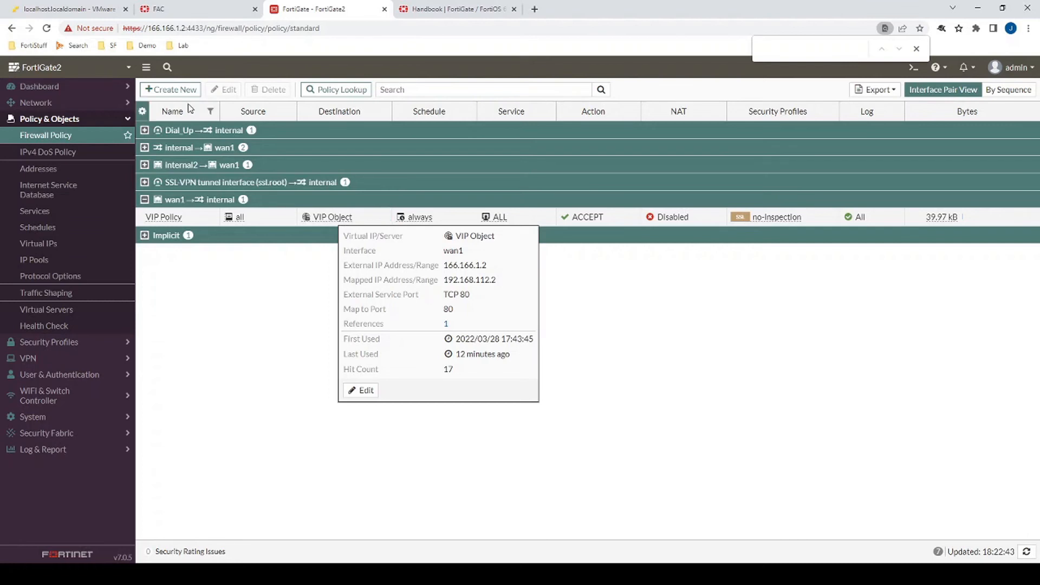
- Create a new firewall policy and name it Inbound DPI
click(175, 89)
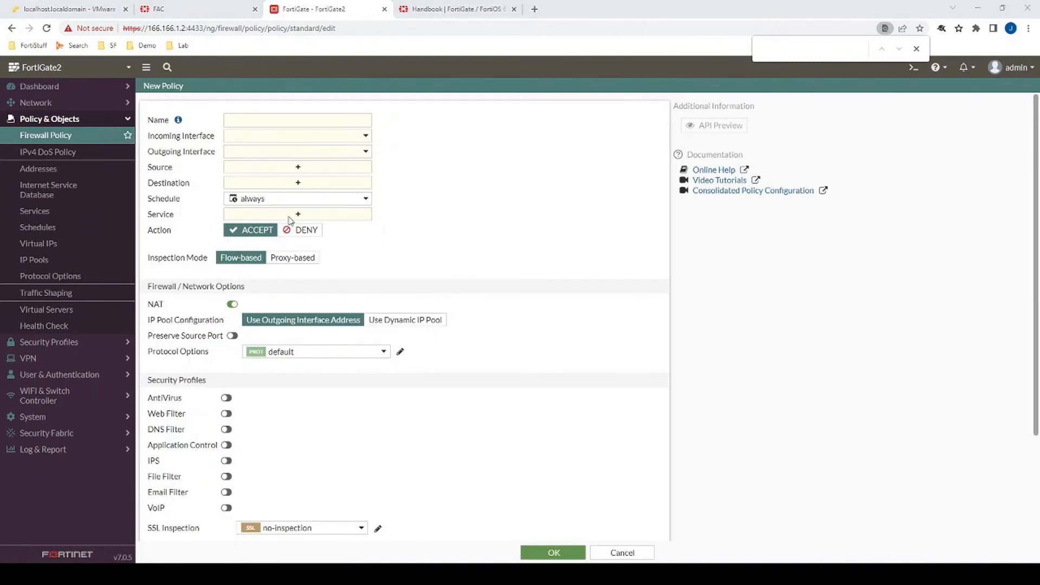
click(316, 120)
click(306, 134)
click(302, 135)
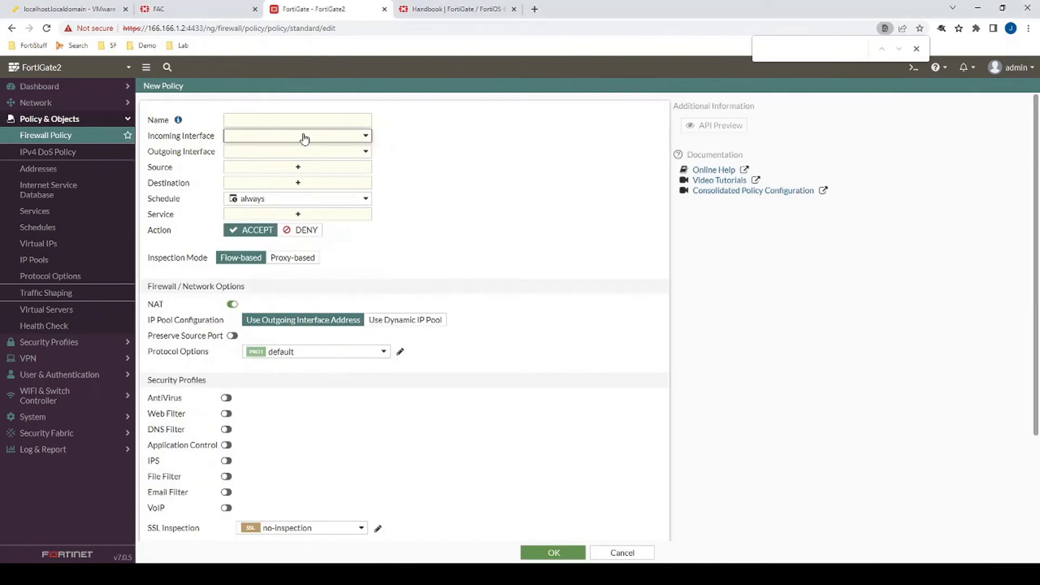
click(305, 124)
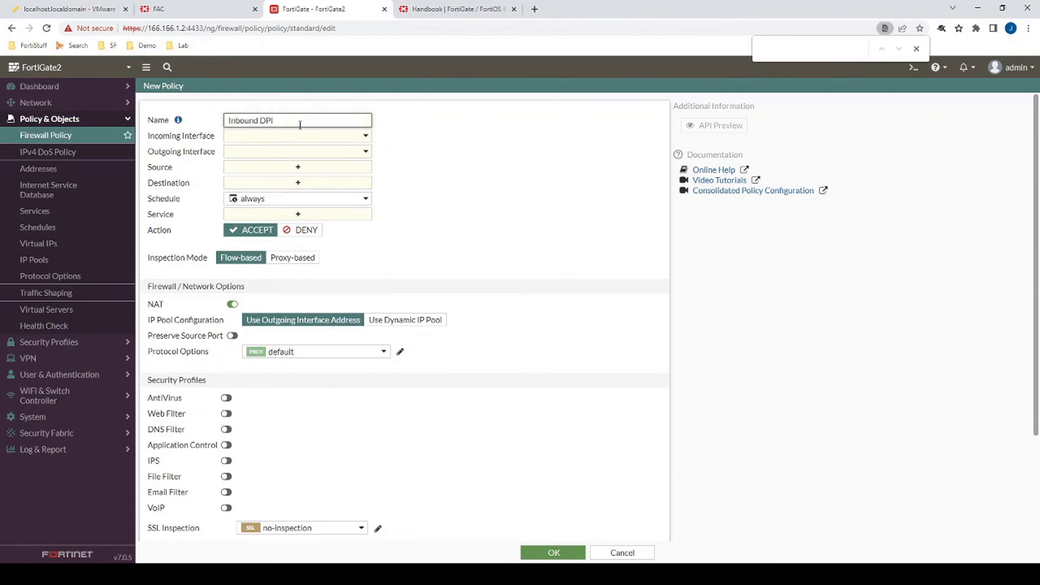
- Set the policy's incoming interface to wan1 and outgoing interface to internal
click(301, 138)
click(267, 232)
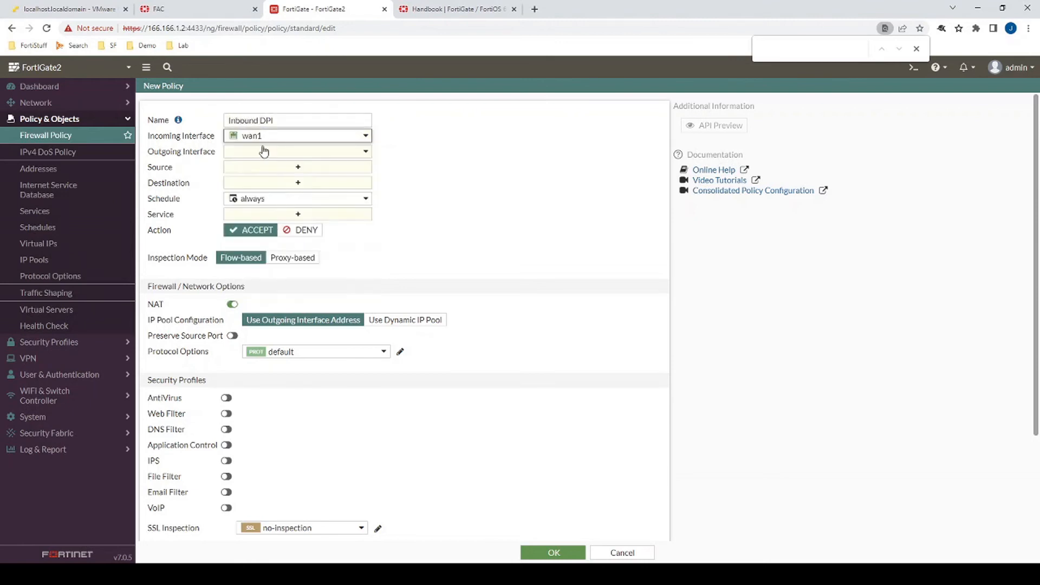
click(254, 155)
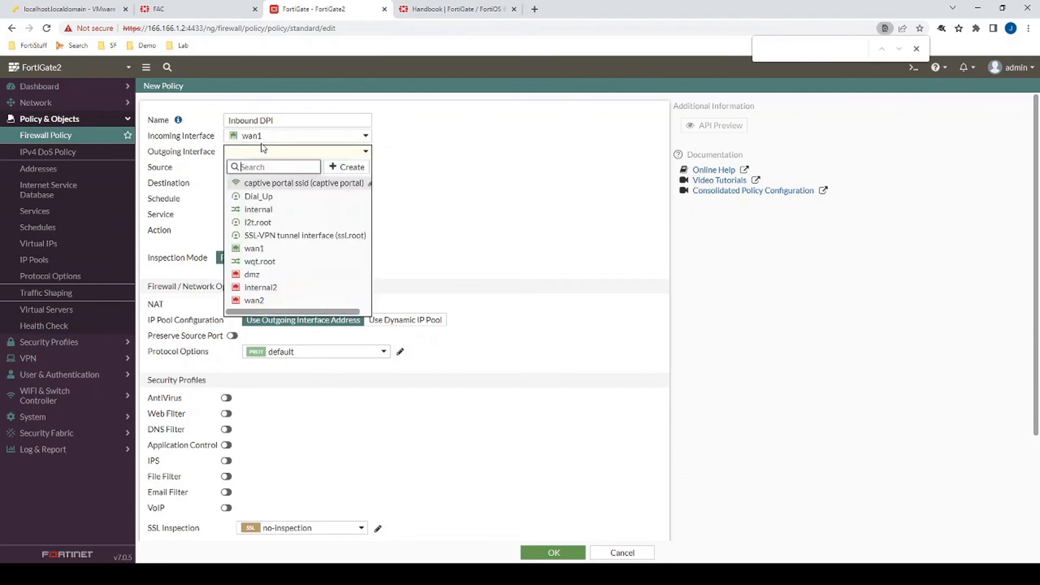
click(274, 211)
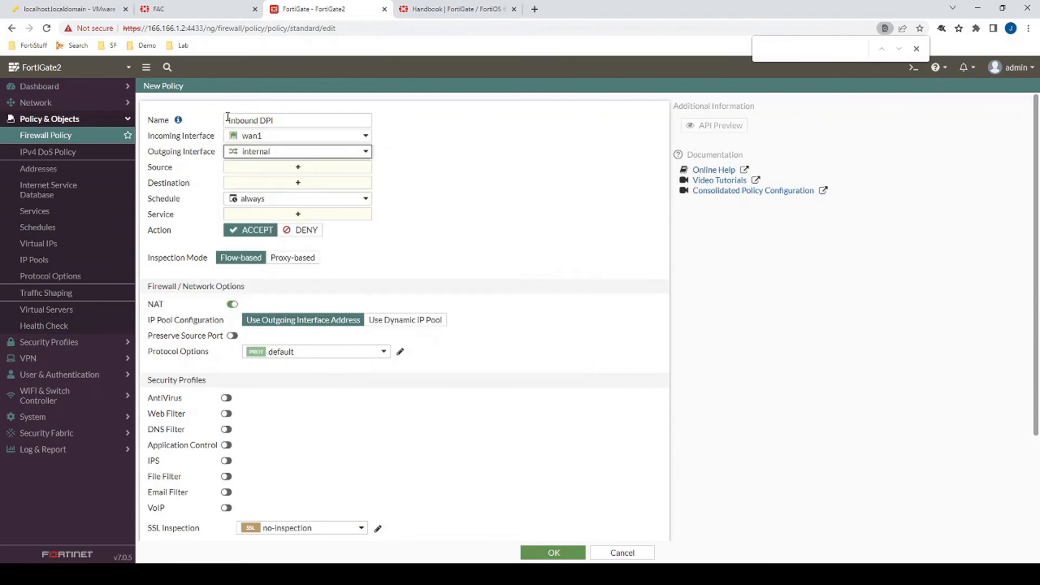
- Set the policy's source to all and switch the inspection mode to Proxy-based
click(248, 168)
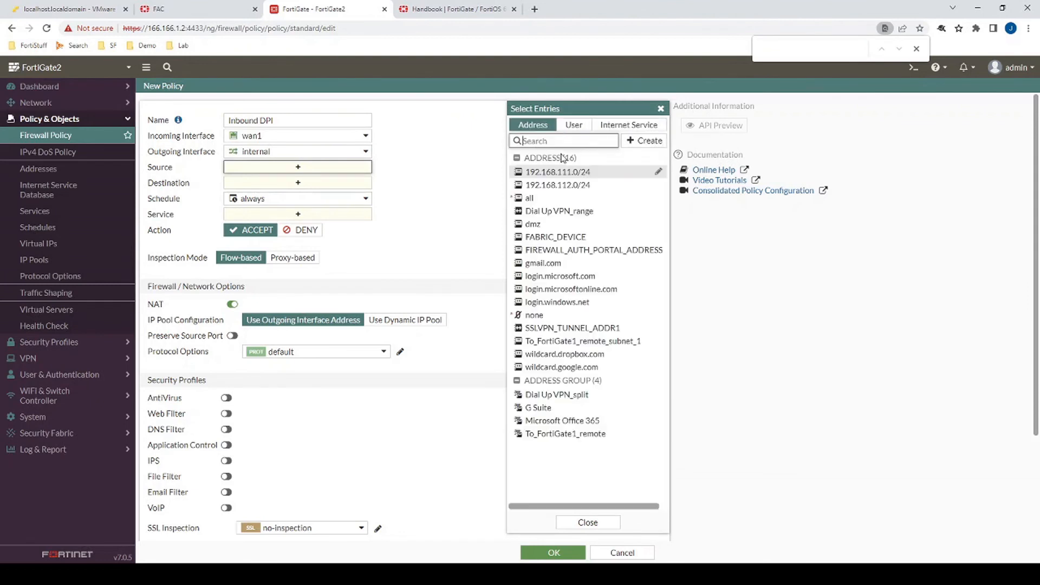
click(529, 198)
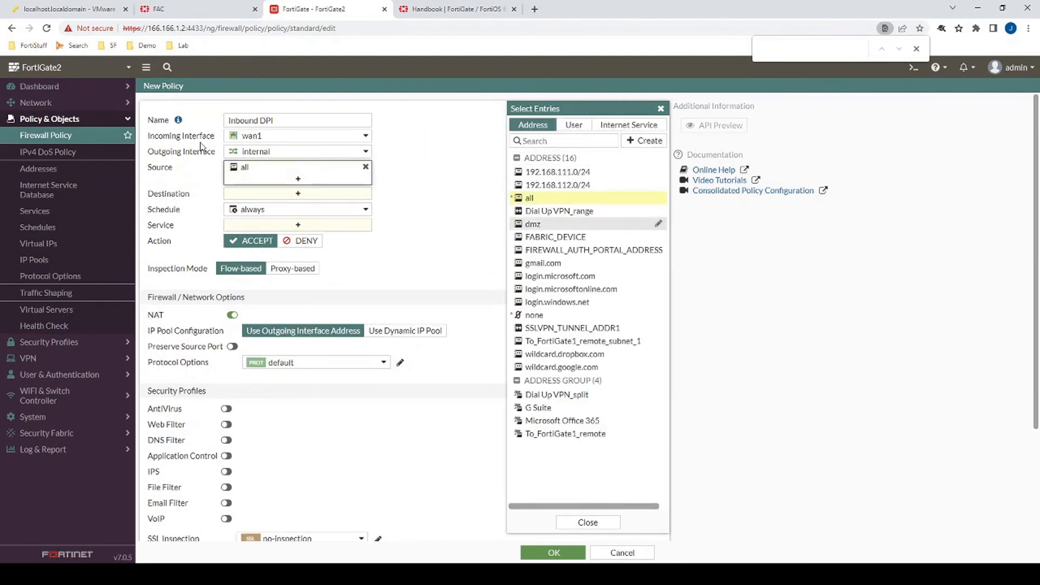
click(254, 194)
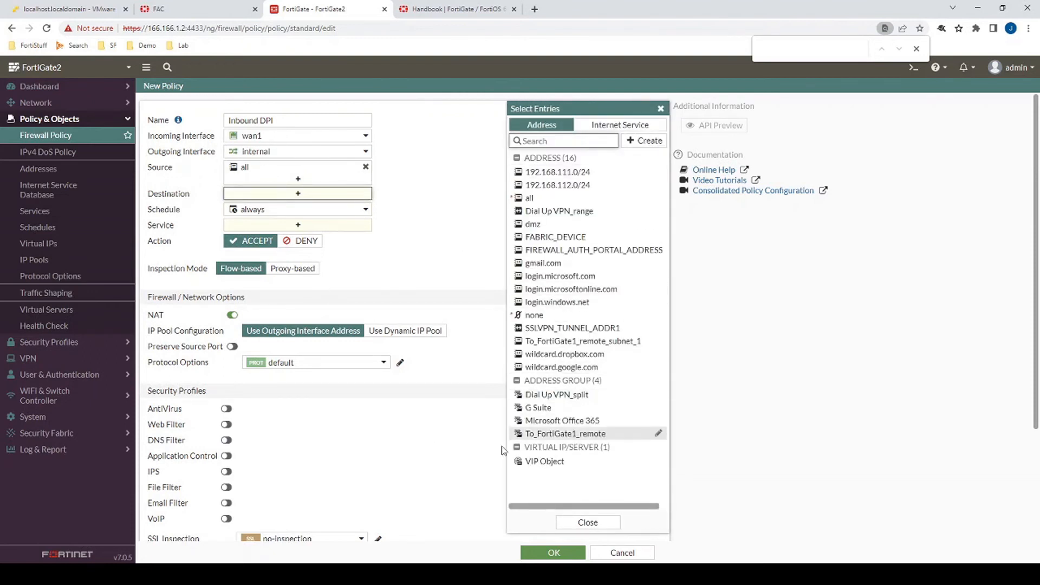
mouse_move(547, 469)
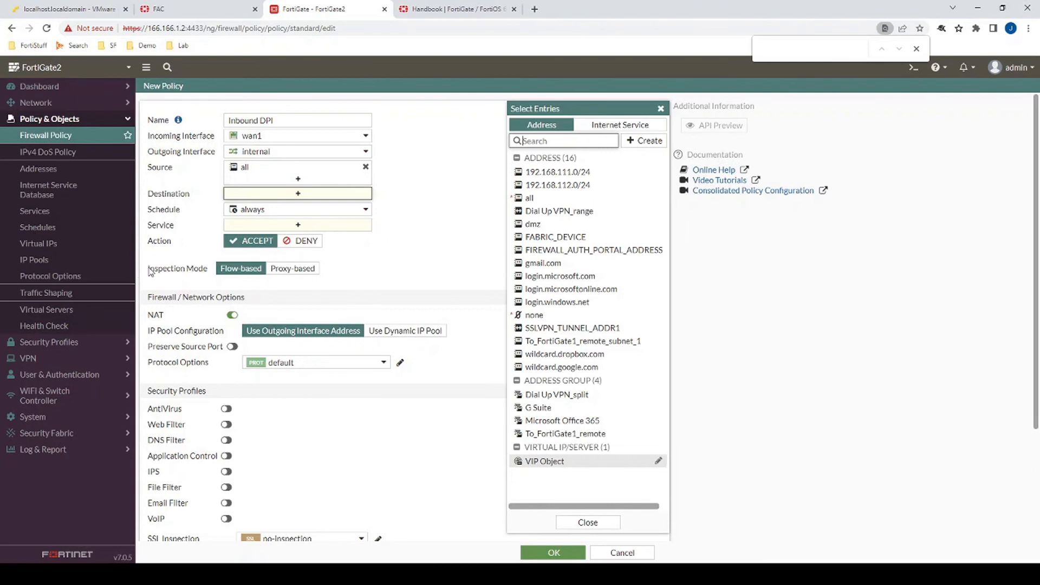
click(289, 270)
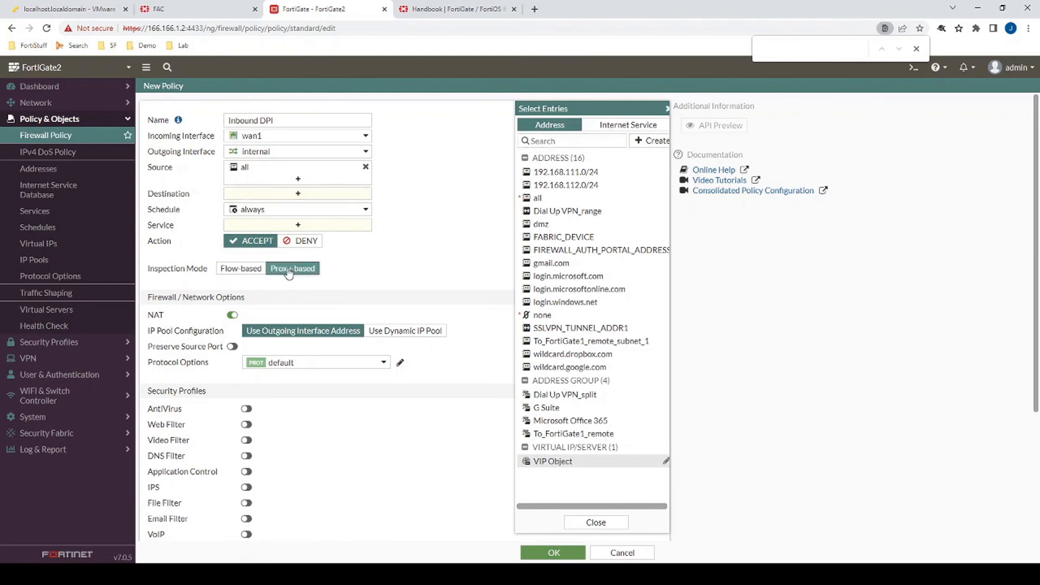
- Set the policy's destination to the HTTPS VIP virtual server and the service to ALL
click(324, 195)
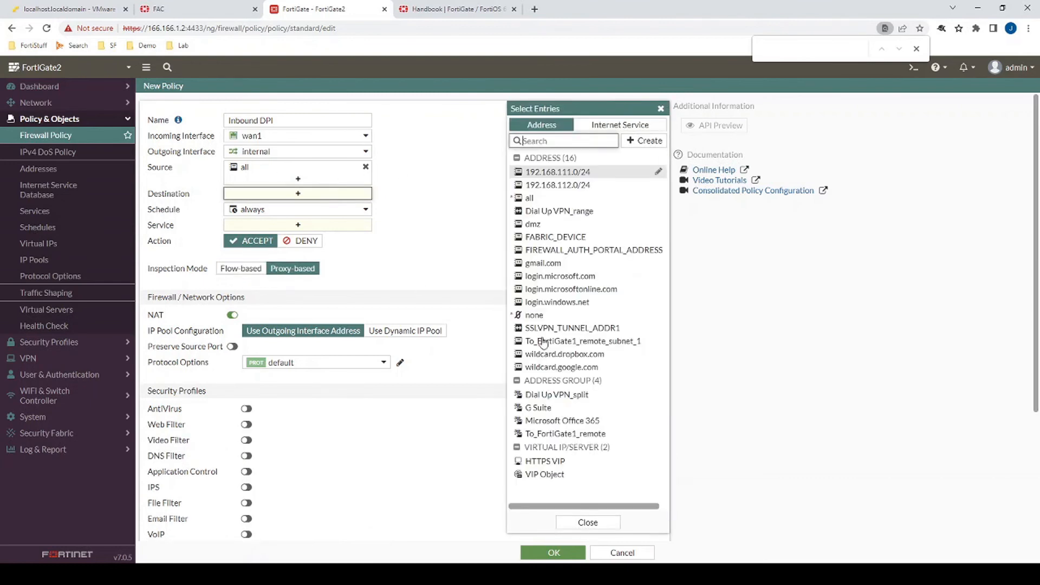
click(534, 462)
click(251, 234)
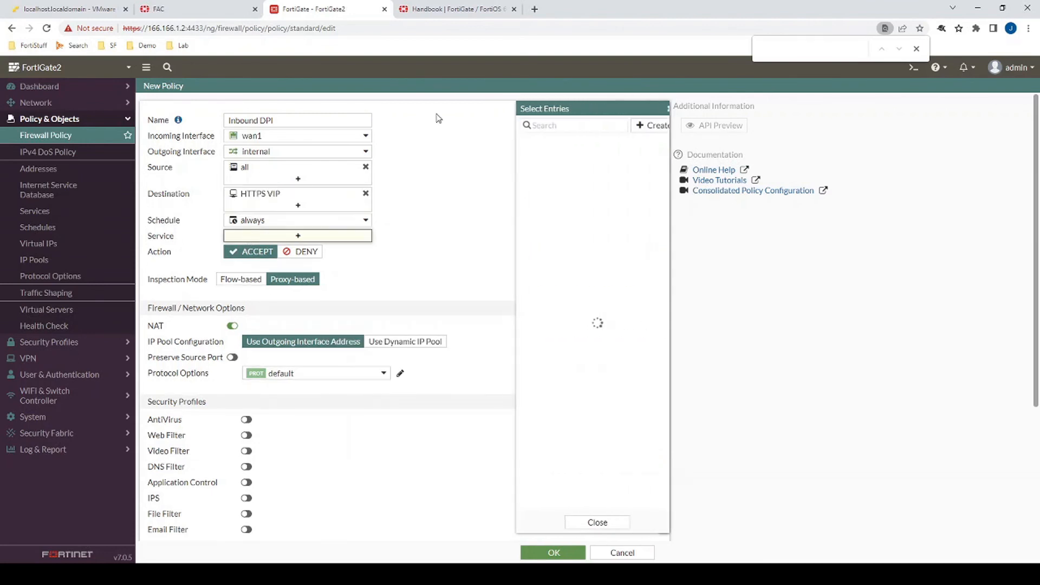
click(531, 168)
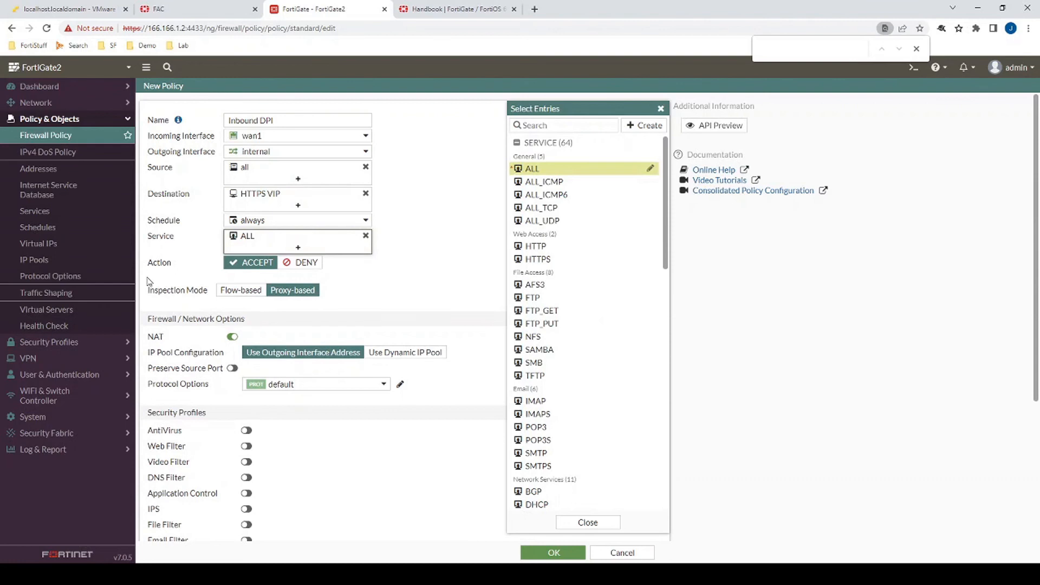
- Disable NAT on the Inbound DPI policy and save it
scroll(149, 280, down, 1)
click(233, 273)
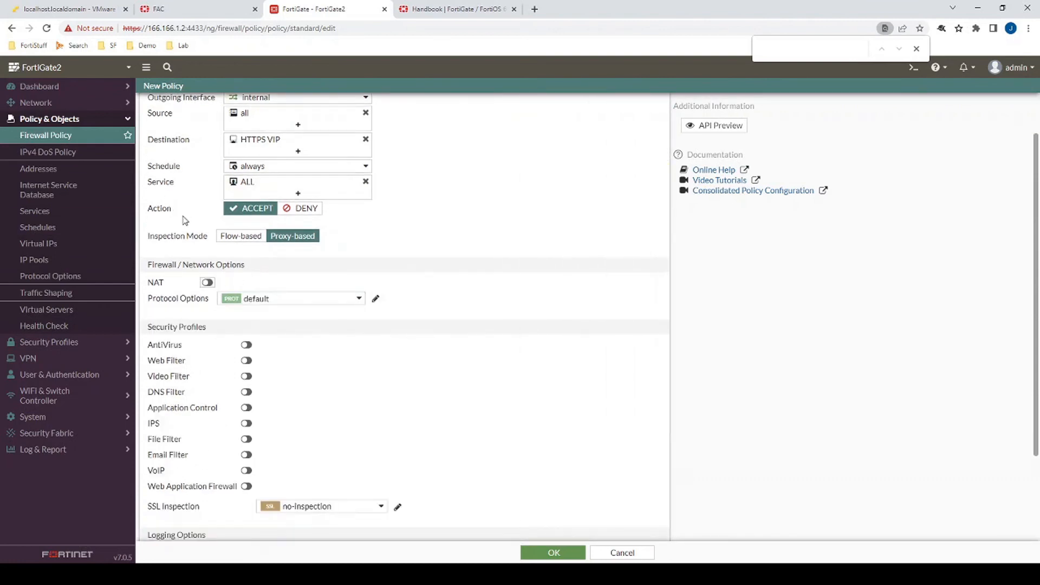
scroll(185, 220, up, 1)
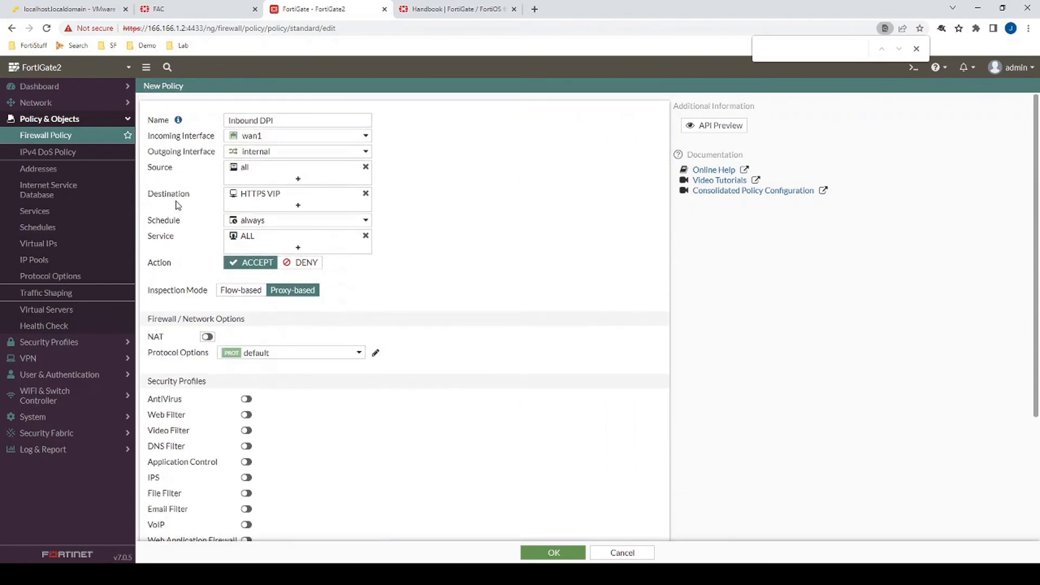
scroll(174, 208, down, 3)
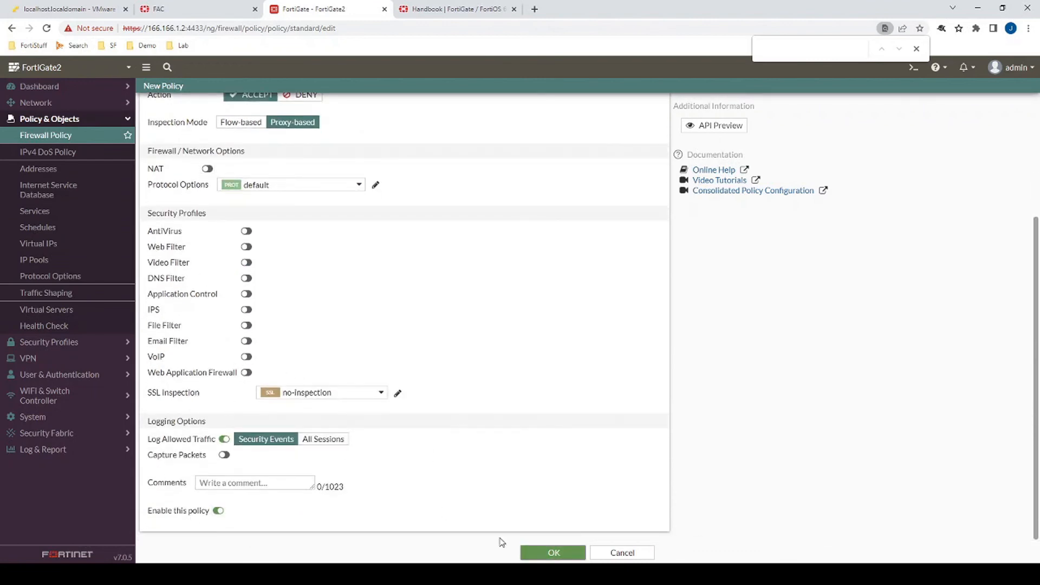
click(534, 551)
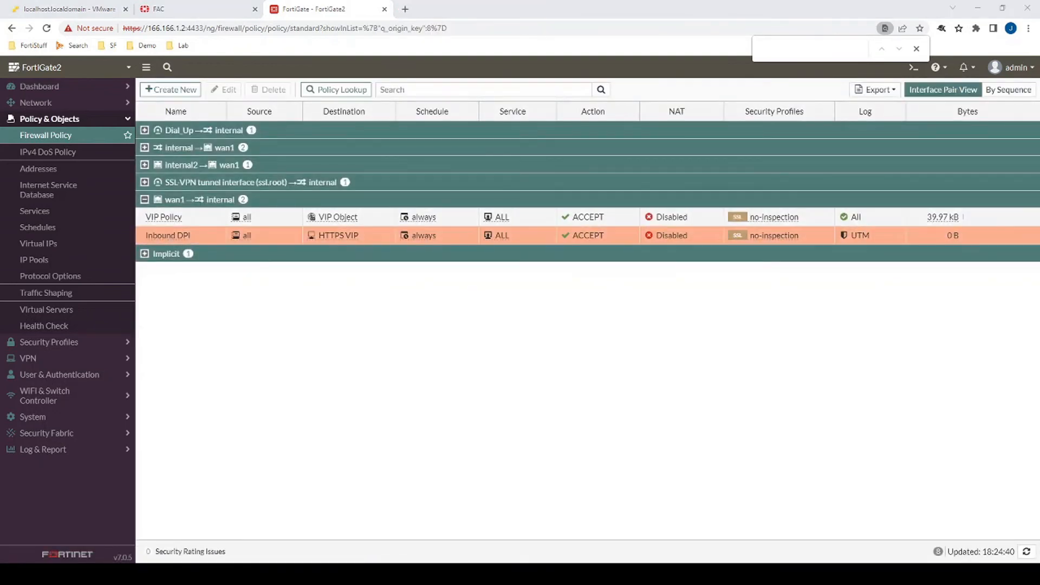
- Open the Inbound DPI policy for editing and set its SSL inspection profile to SSL Inbound
mouse_move(336, 238)
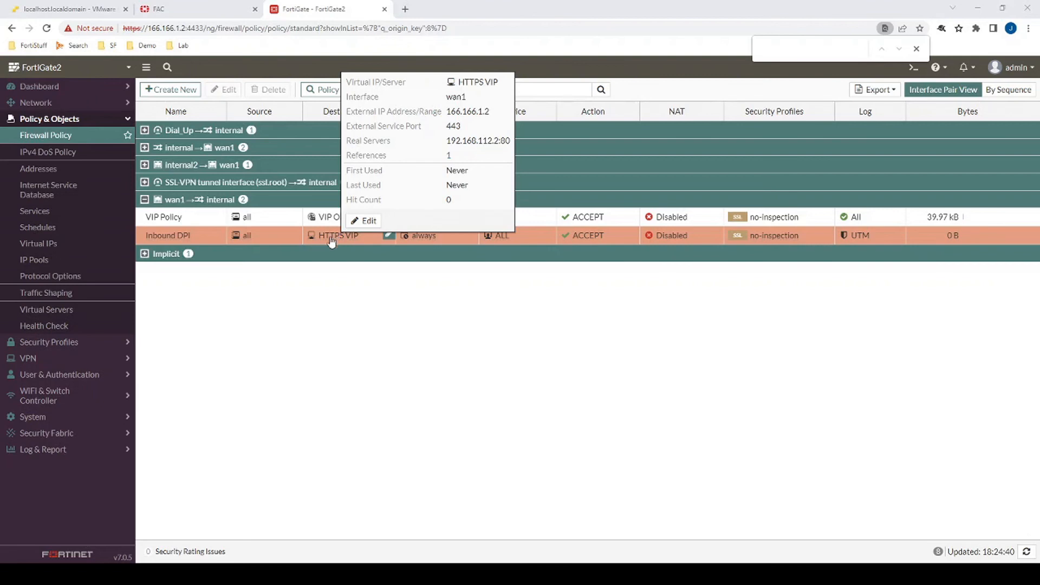
double_click(269, 238)
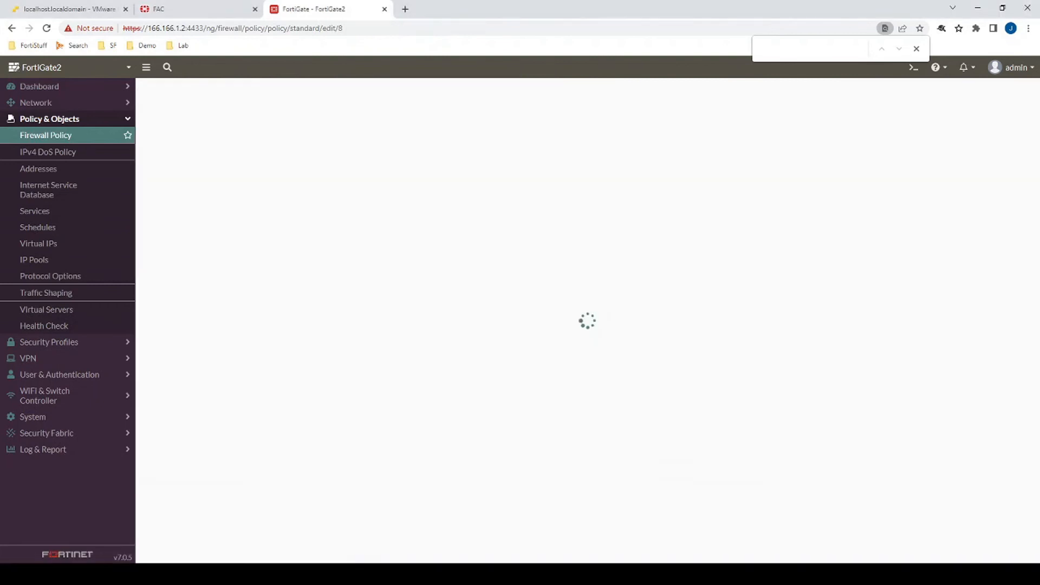
scroll(495, 217, down, 2)
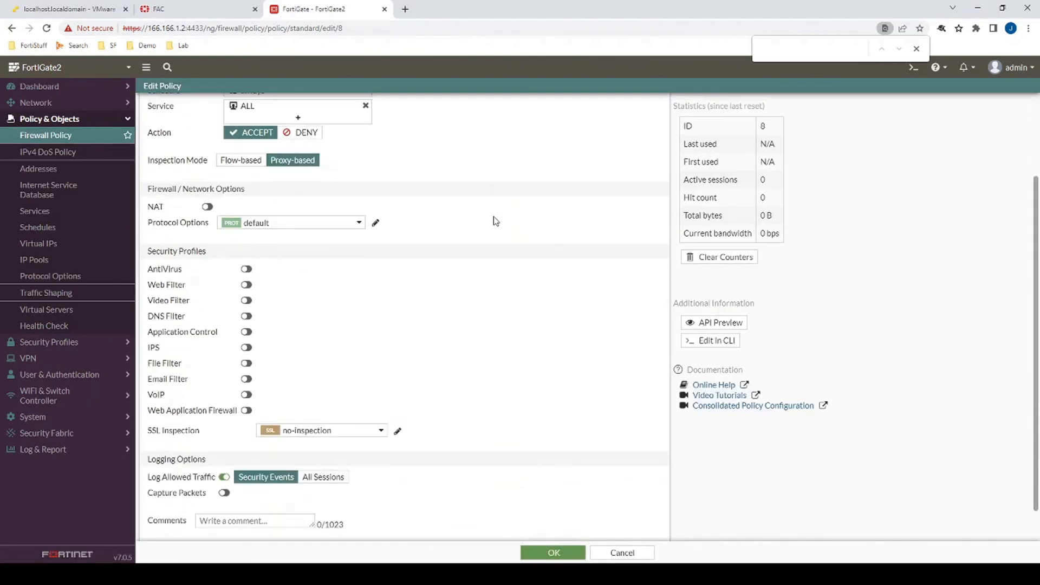
click(309, 434)
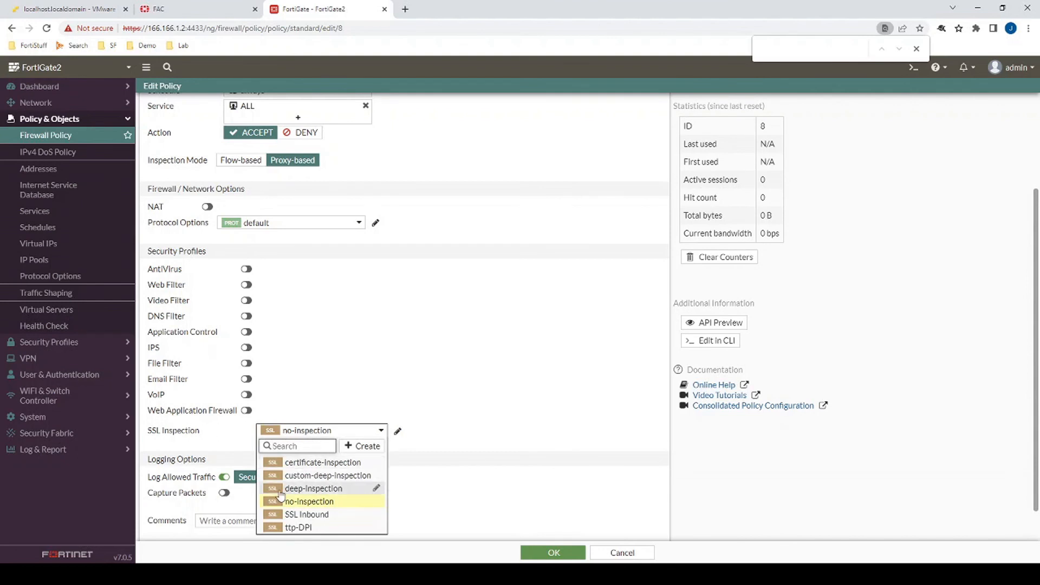
click(309, 514)
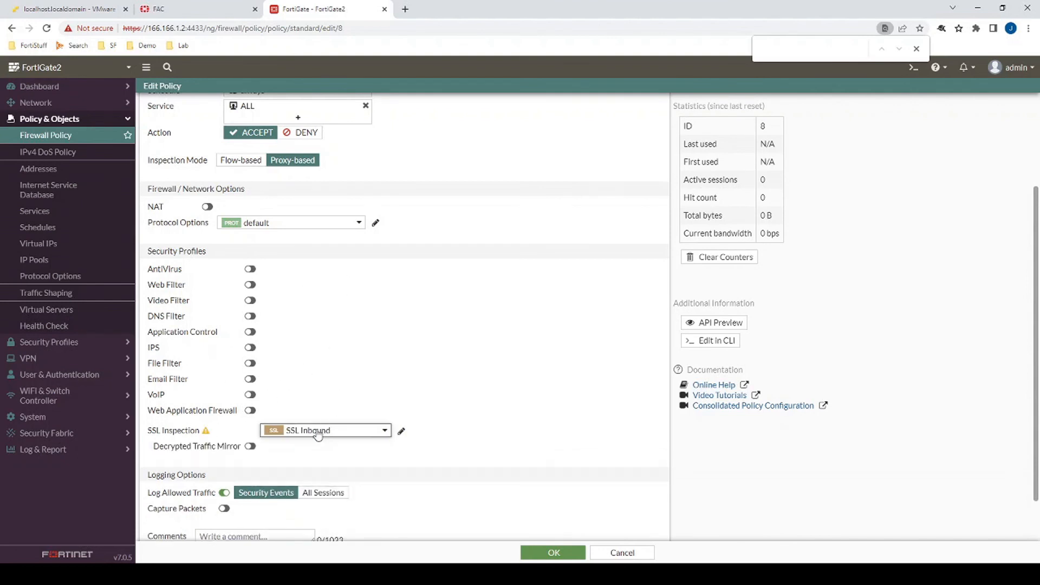
- Inspect the HTTPS VIP destination details within the policy
scroll(458, 244, up, 3)
scroll(428, 230, down, 1)
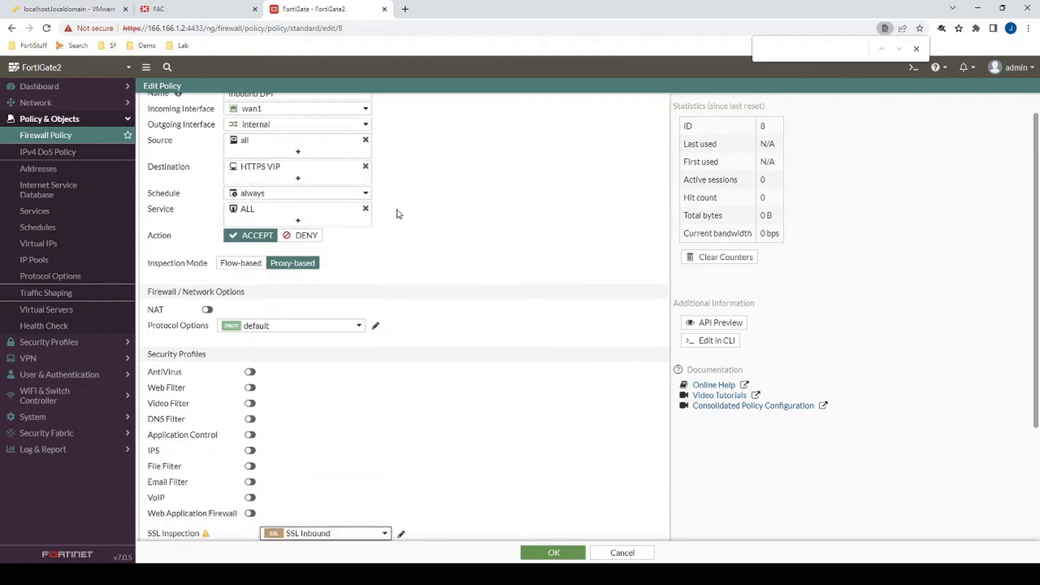
mouse_move(270, 145)
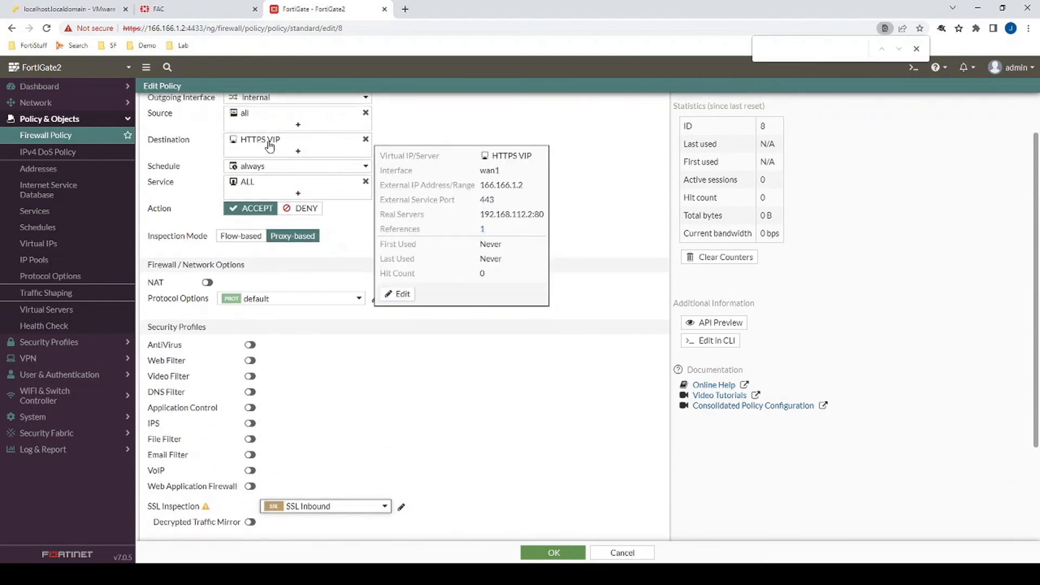
click(400, 295)
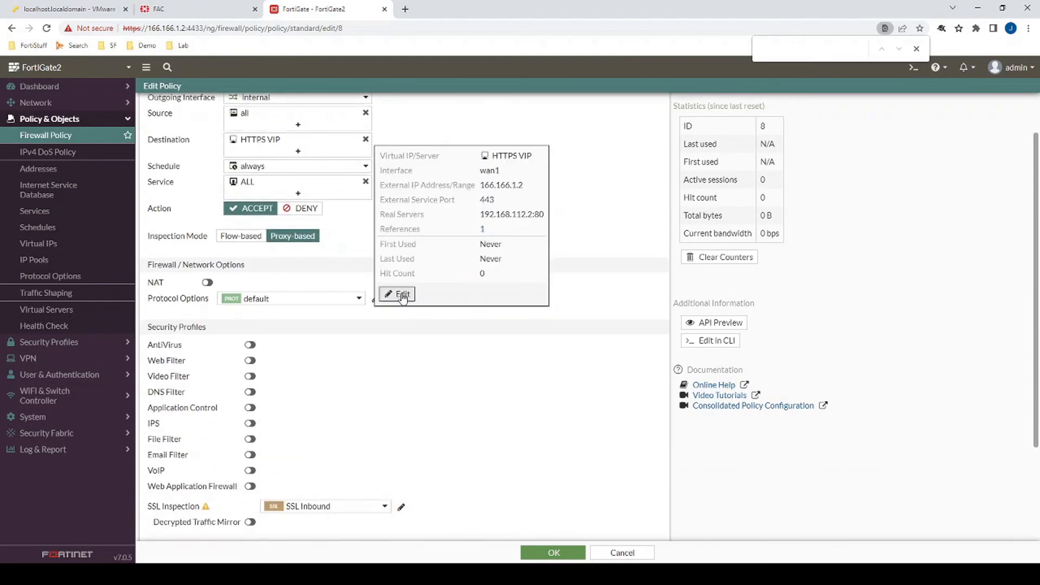
mouse_move(317, 512)
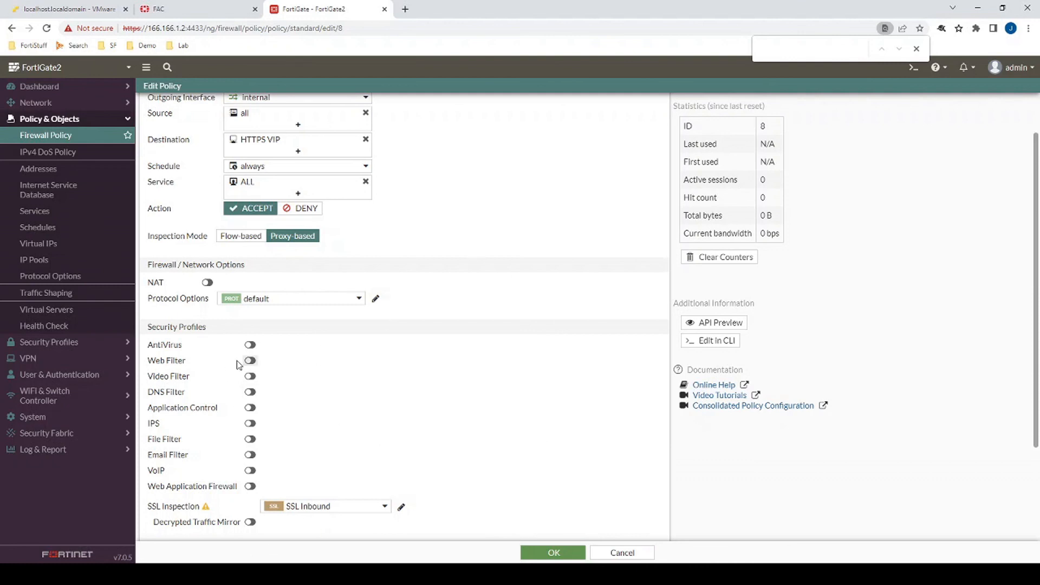
- Enable AntiVirus, Web Filter and IPS with their default profiles and save the policy
click(250, 345)
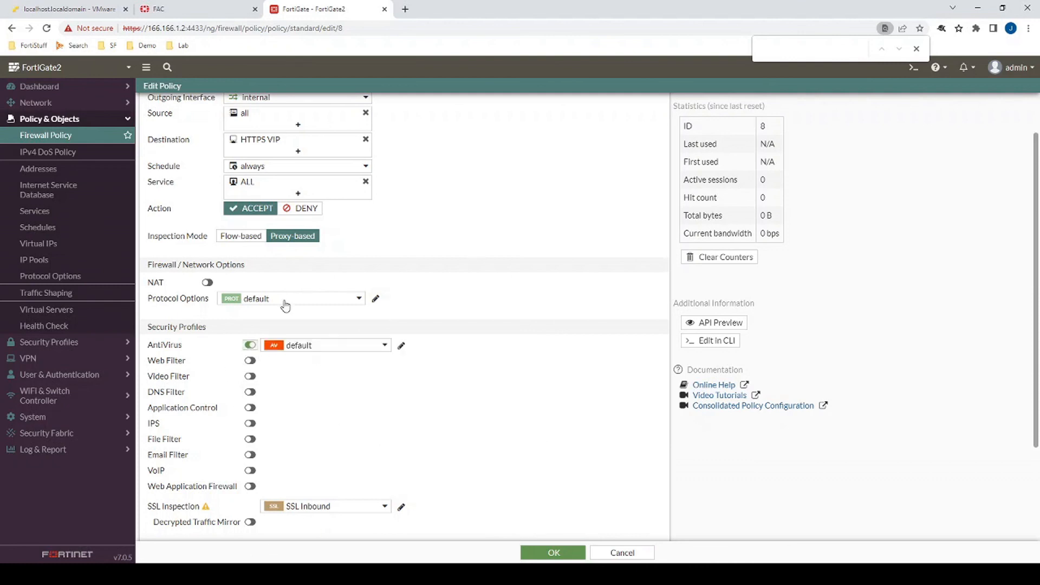
click(251, 361)
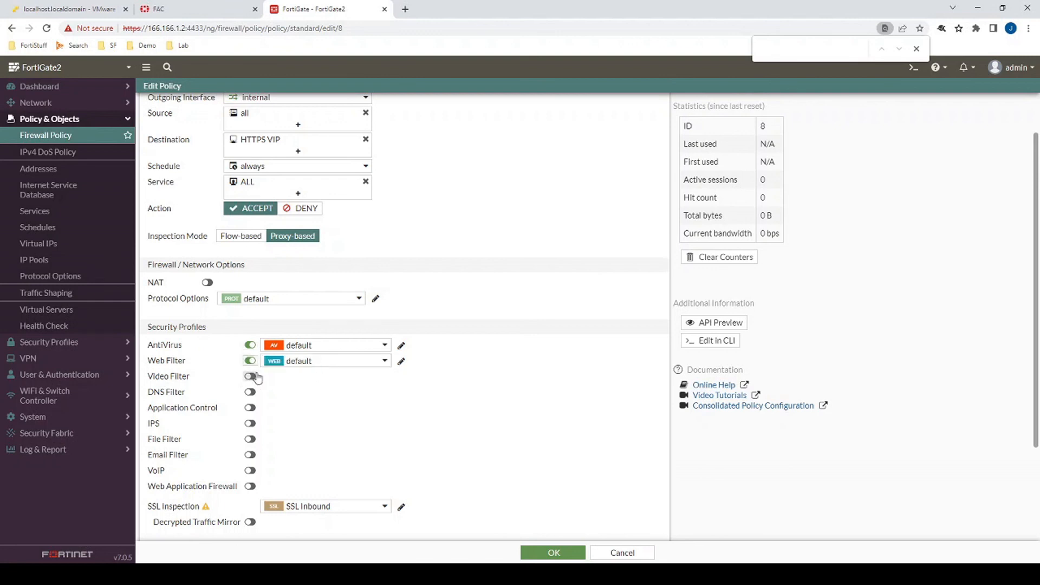
click(250, 423)
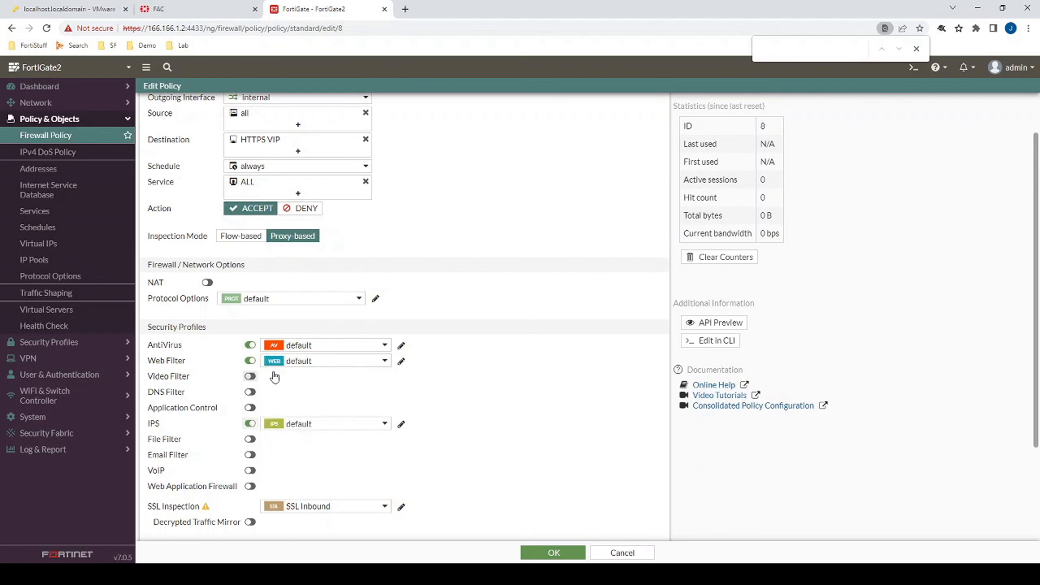
click(540, 552)
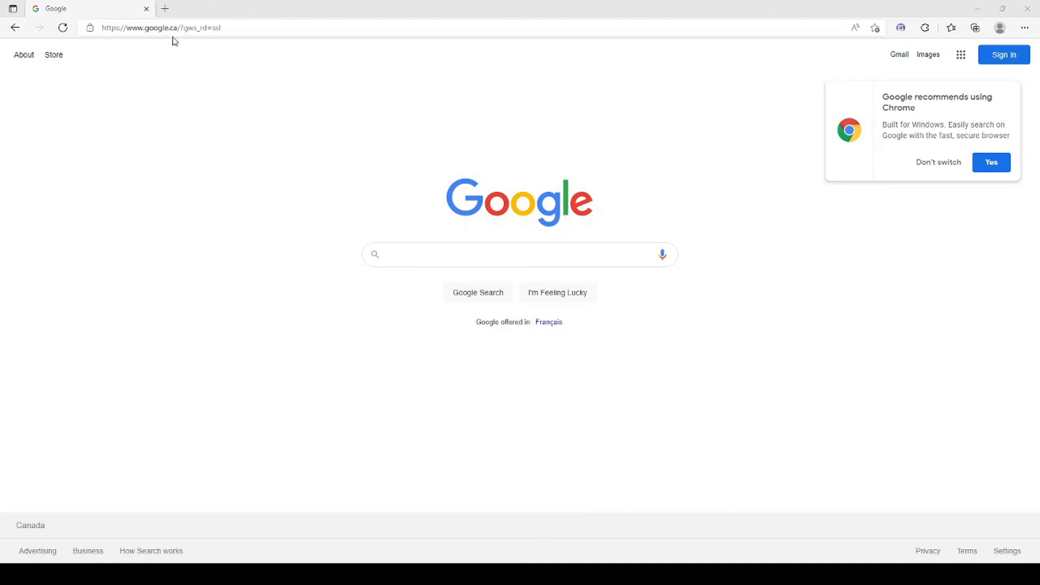
click(171, 30)
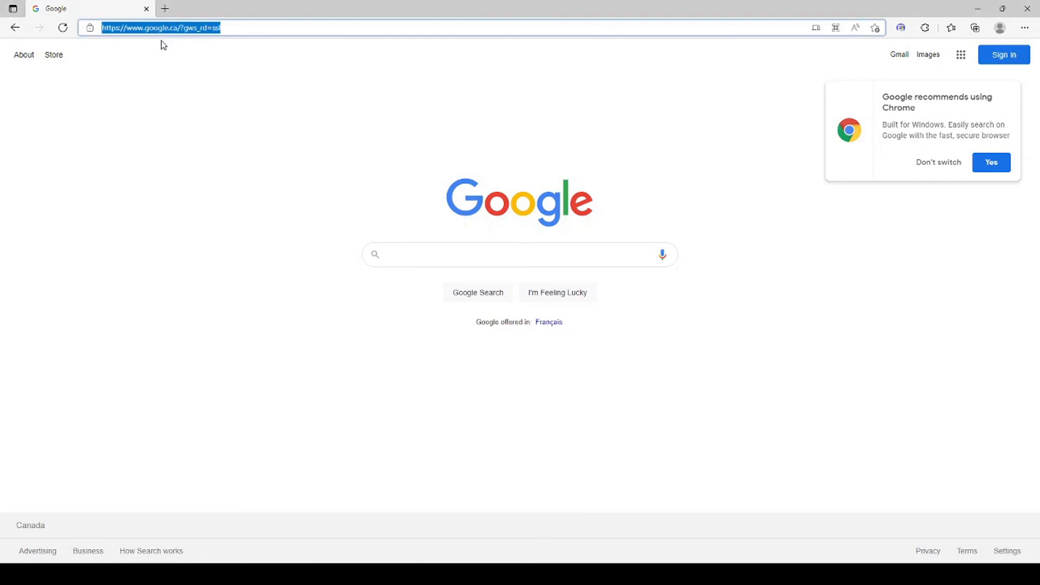
text(https://test)
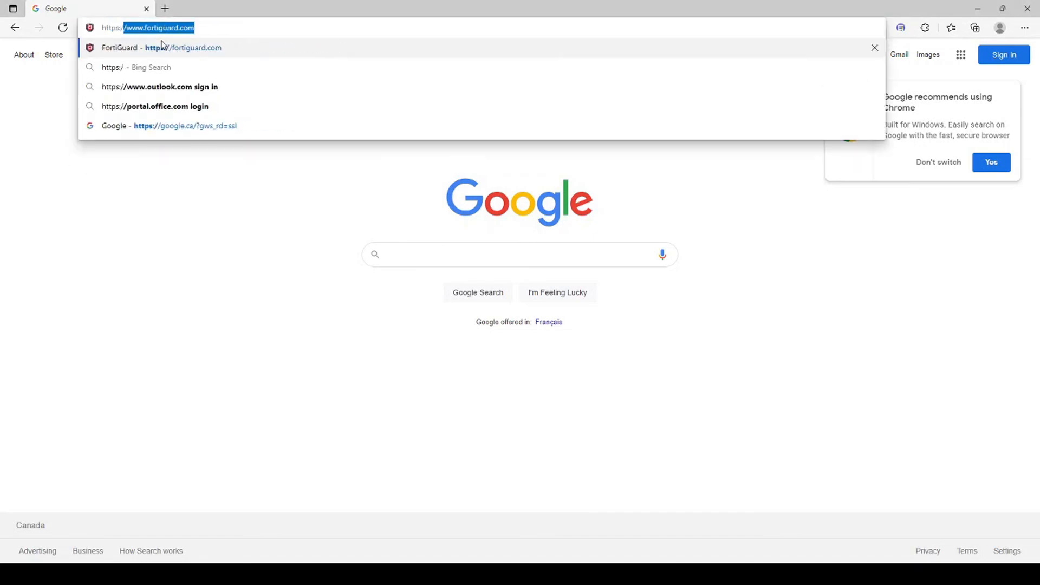
text(ing123.com)
key(Return)
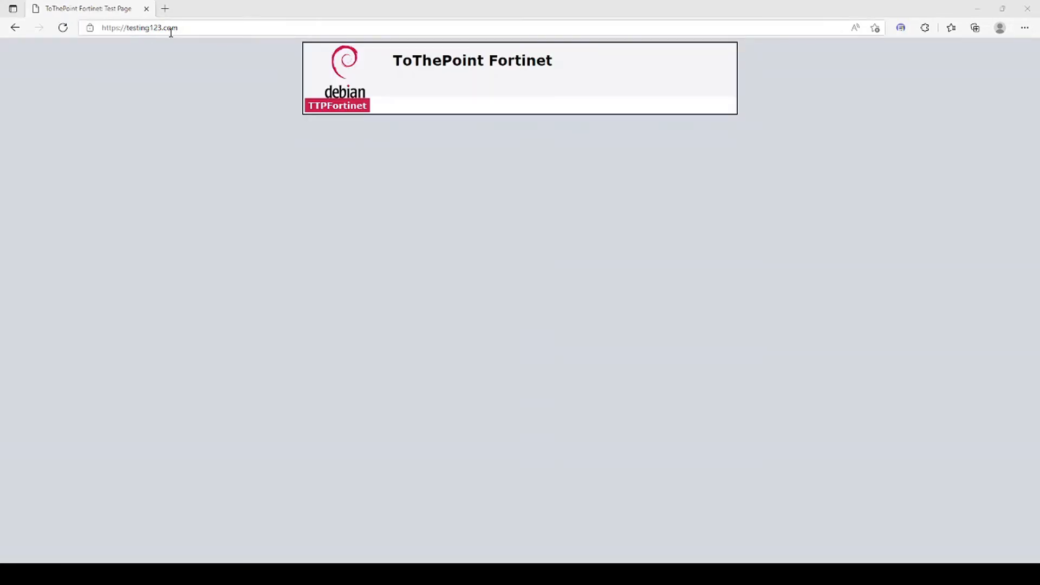
click(93, 32)
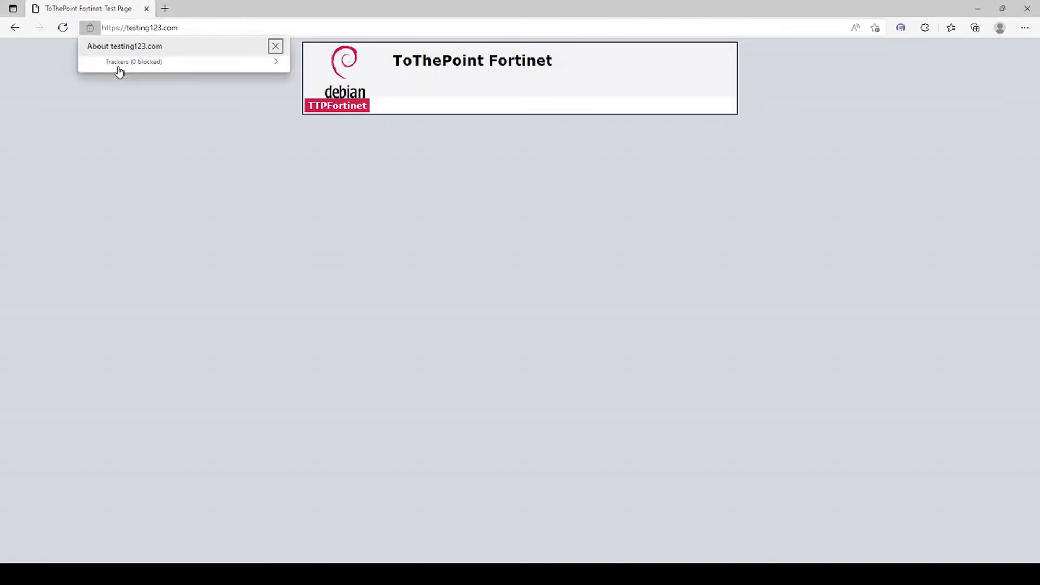
- View the certificate details presented for testing123.com from the connection information, then close the certificate dialog
click(150, 74)
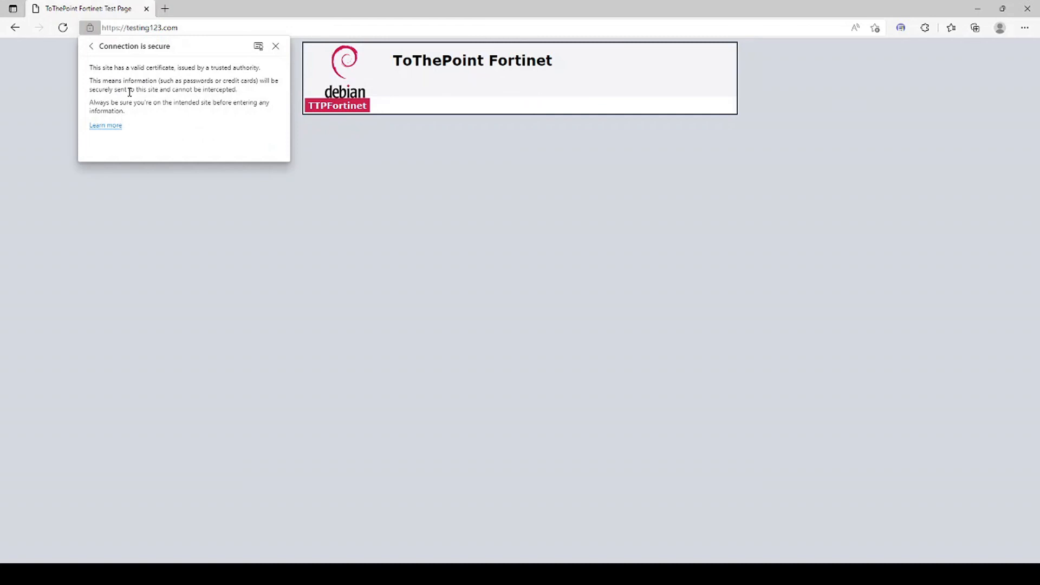
click(259, 46)
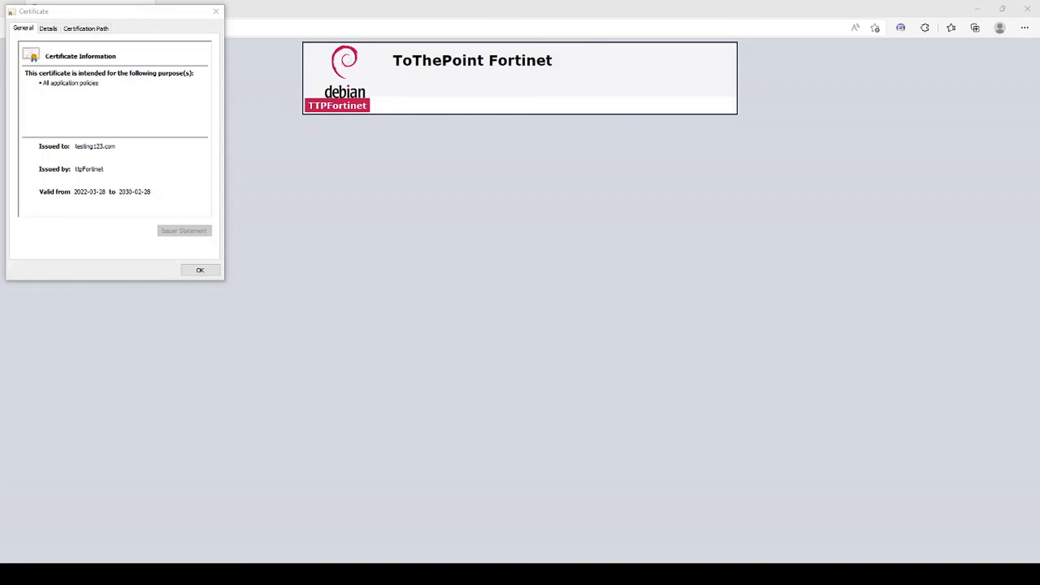
click(213, 271)
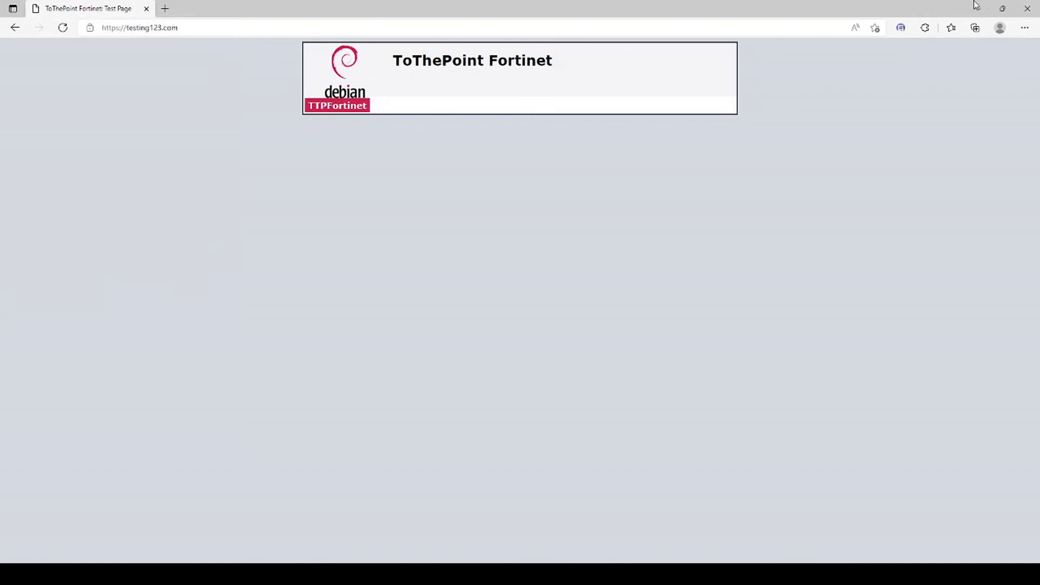
- Return to FortiGate, open the default web filter profile of the Inbound DPI policy and delete its testing123 content filter pattern
click(975, 9)
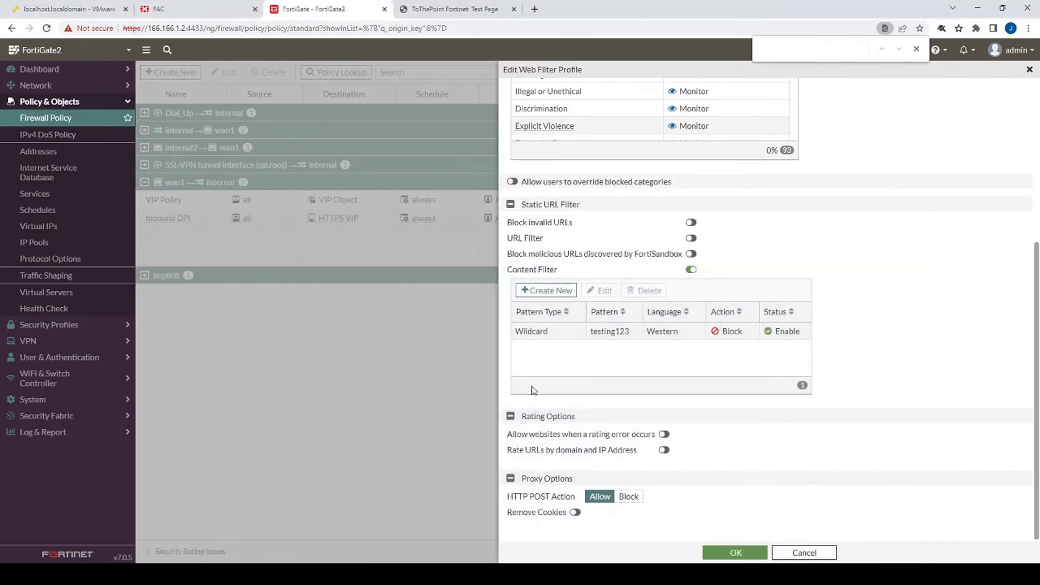
click(731, 552)
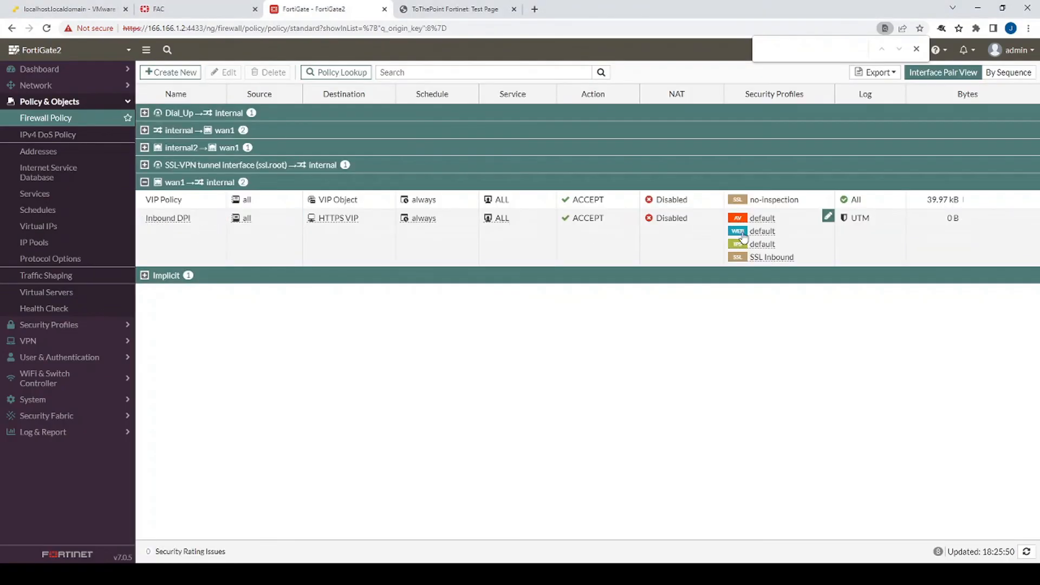
click(775, 233)
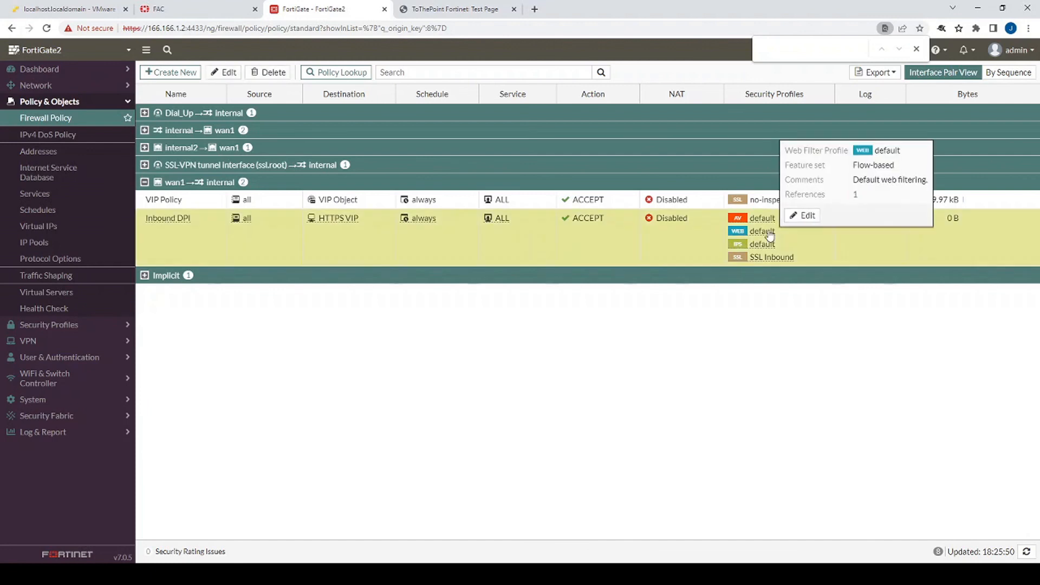
click(801, 216)
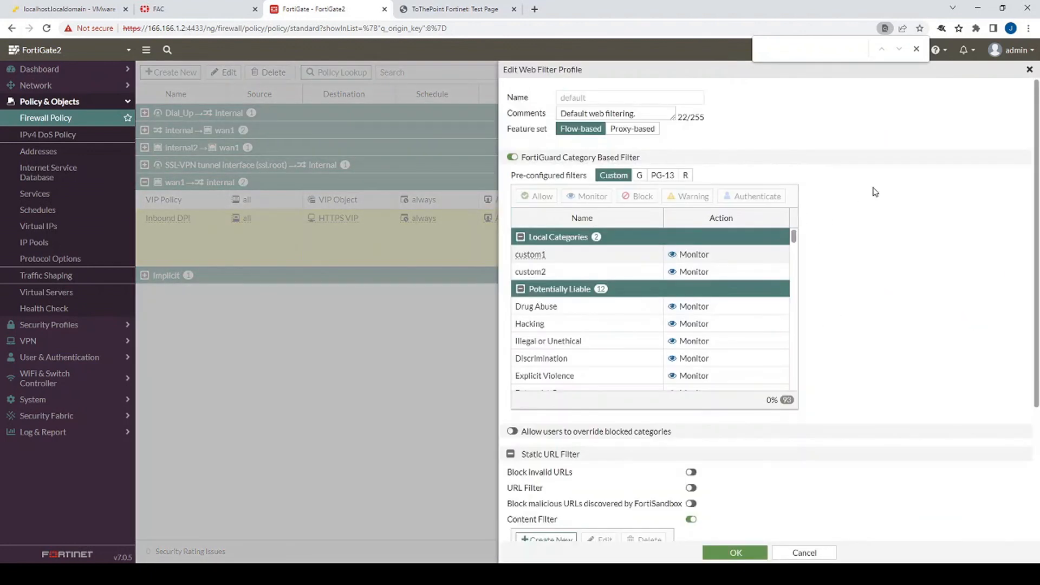
scroll(872, 195, down, 5)
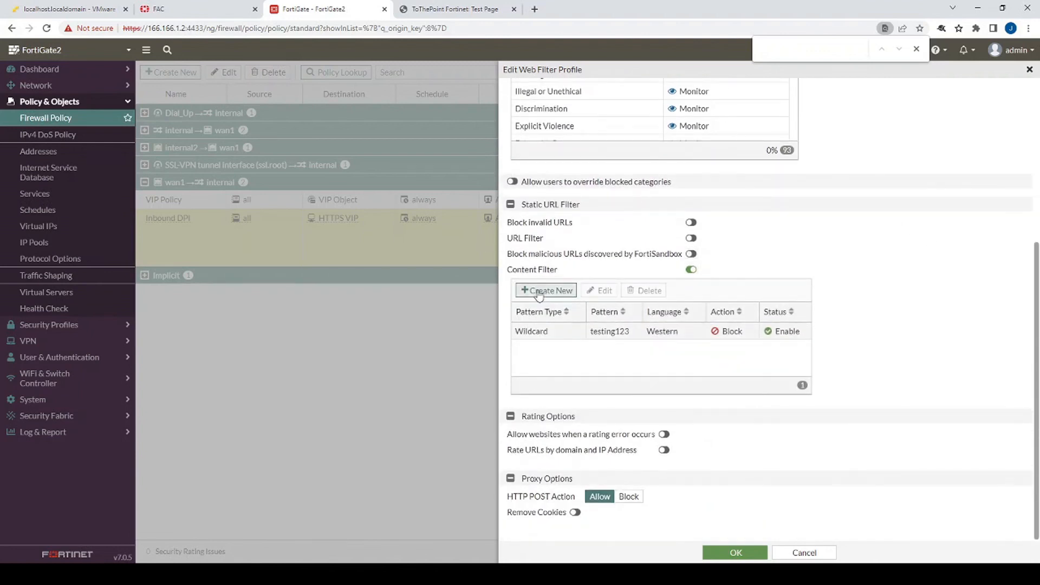
click(543, 338)
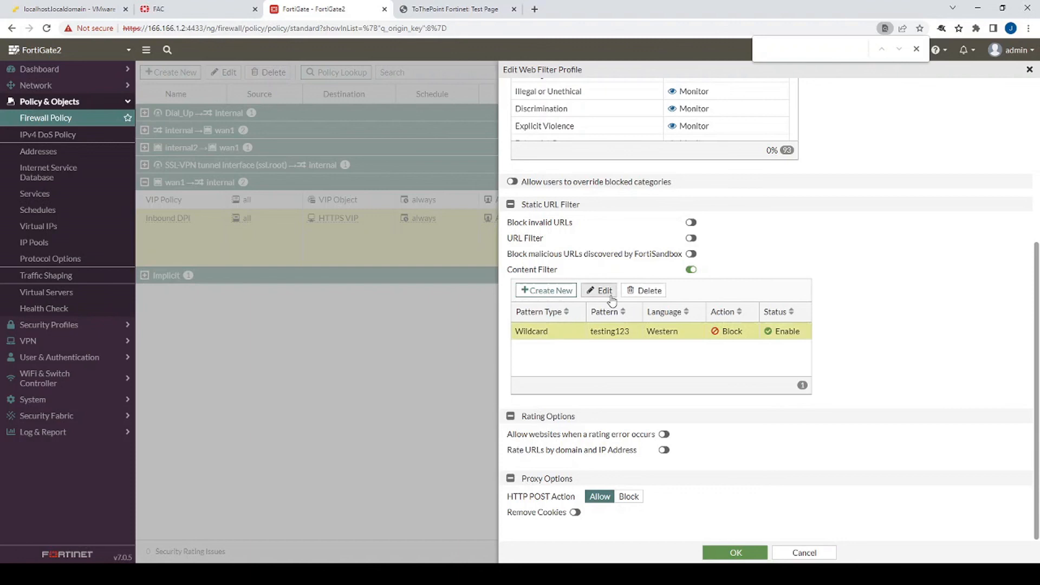
click(645, 290)
click(892, 558)
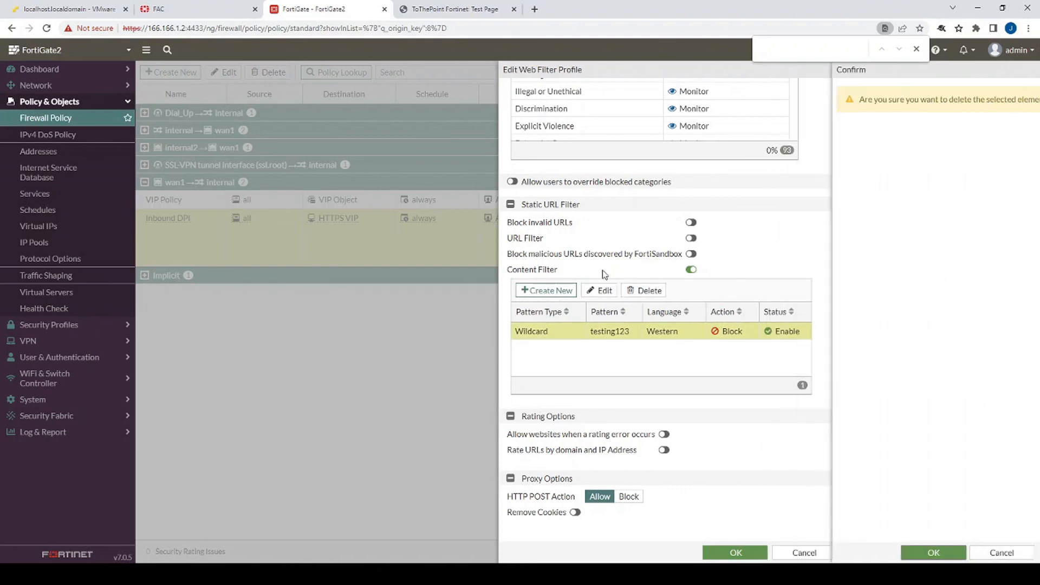
- Add an enabled wildcard content filter blocking TTPFortinet, copied from the test page, and save the web filter profile
click(546, 291)
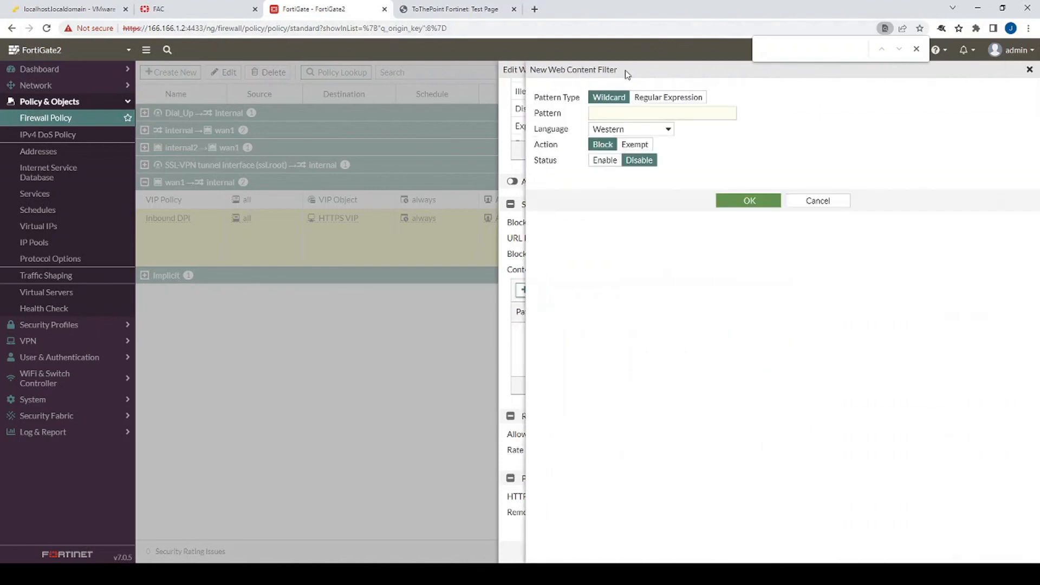
click(425, 8)
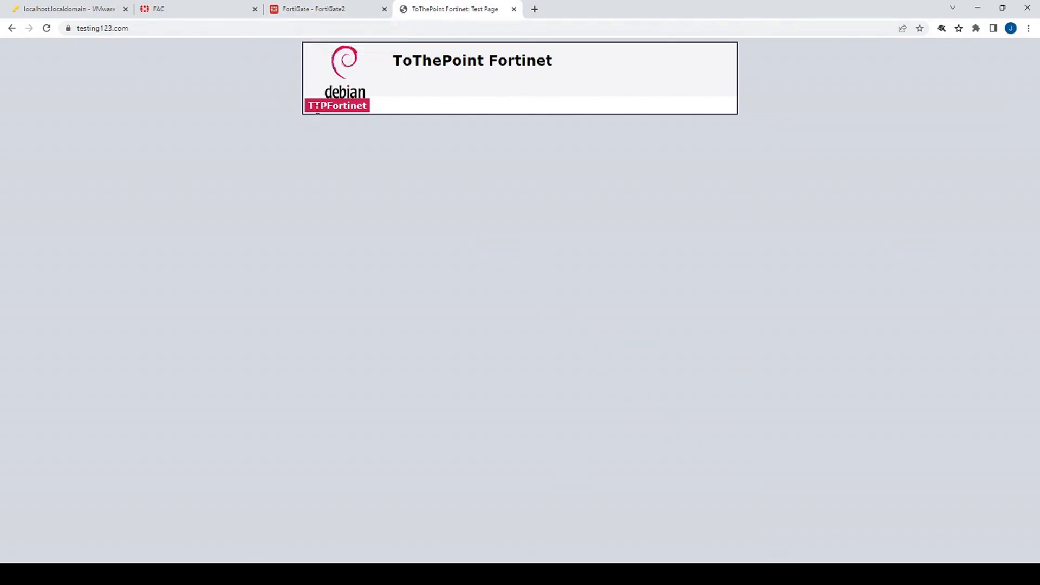
drag(311, 105, 357, 107)
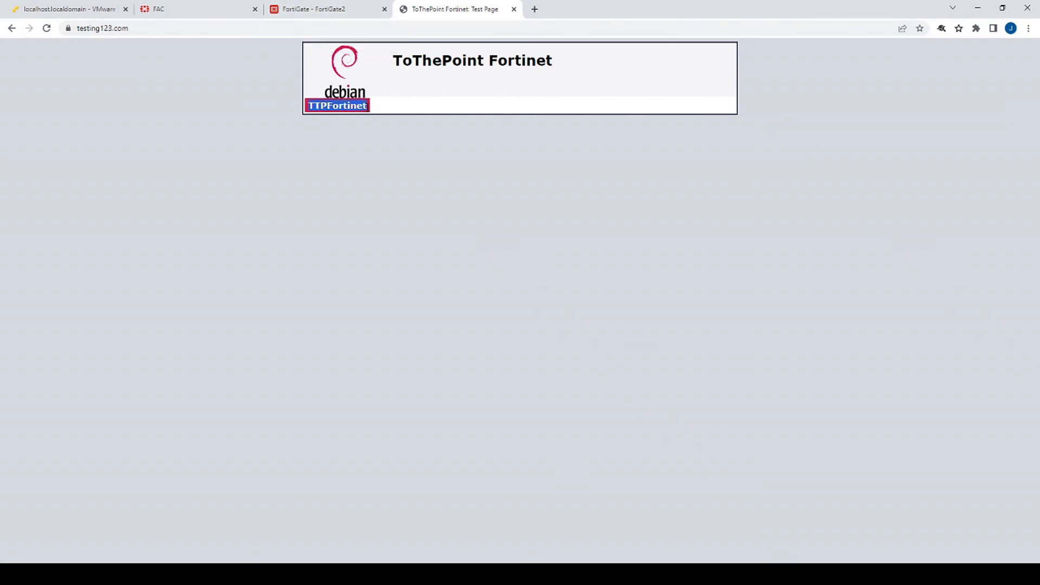
click(273, 6)
click(654, 113)
text(TTPFortinet)
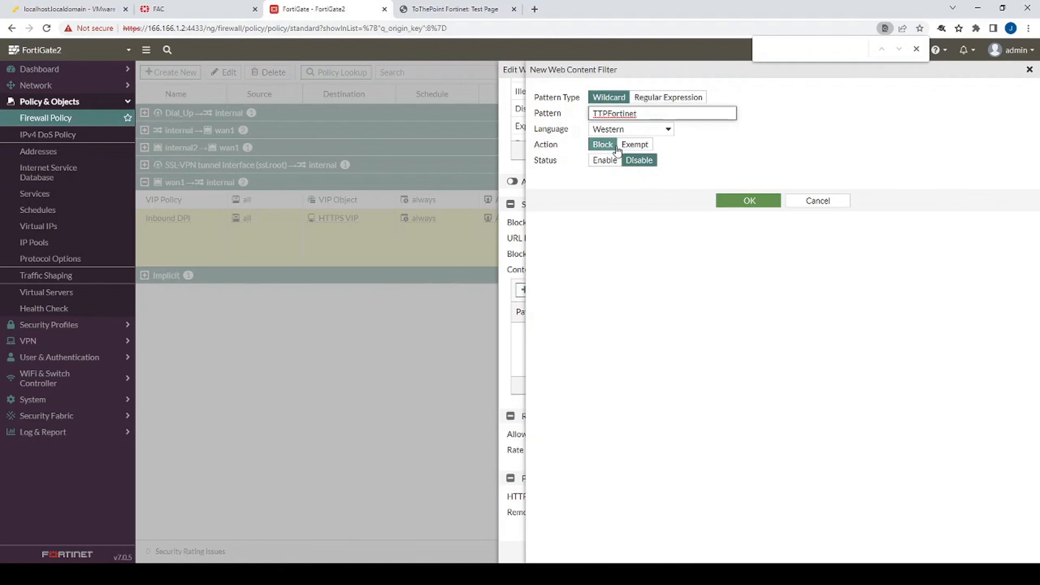
click(605, 161)
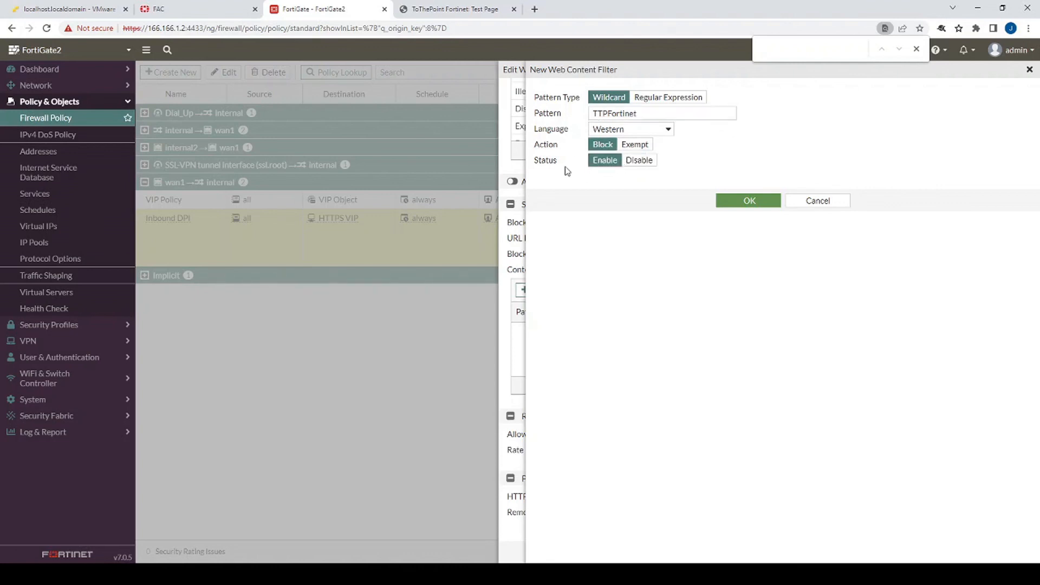
click(750, 200)
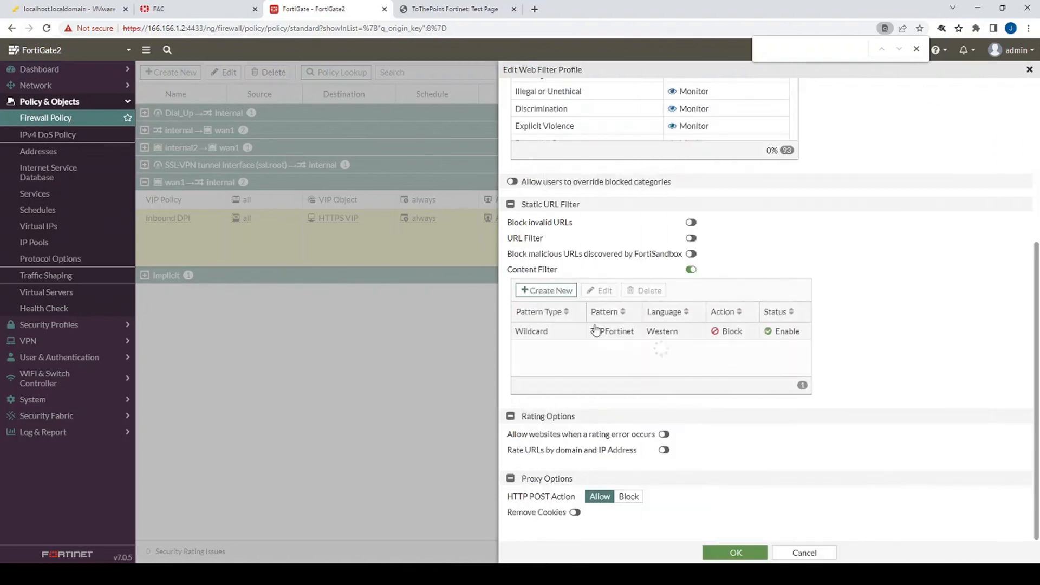
click(747, 552)
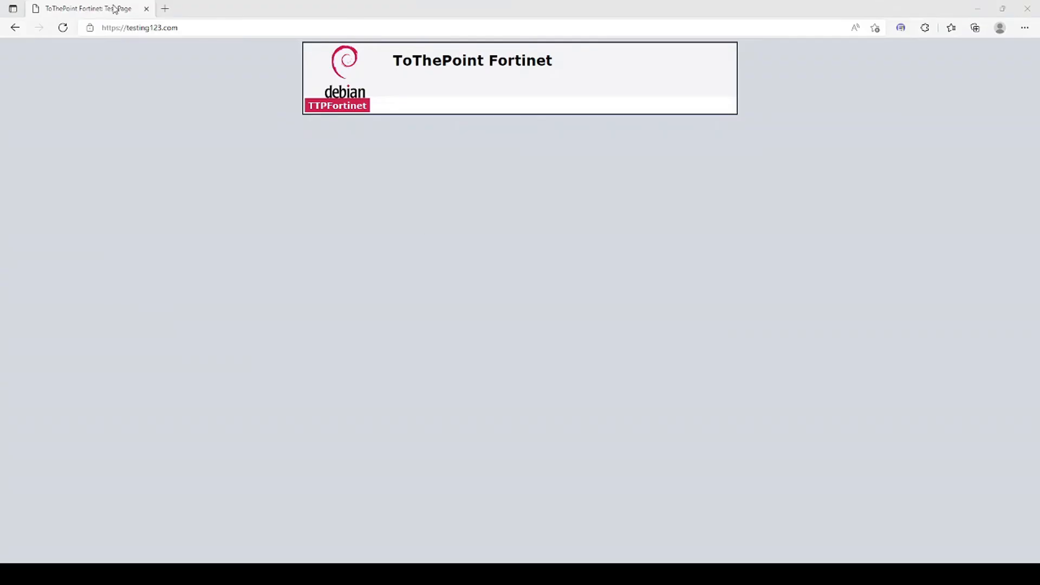
click(165, 30)
key(ctrl+c)
click(1032, 29)
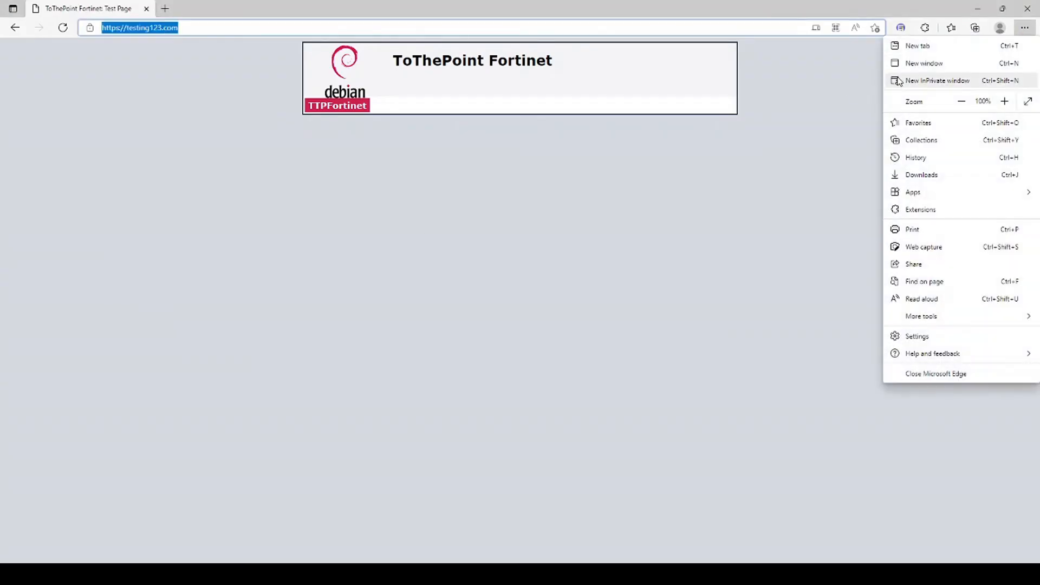
click(915, 80)
key(ctrl+v)
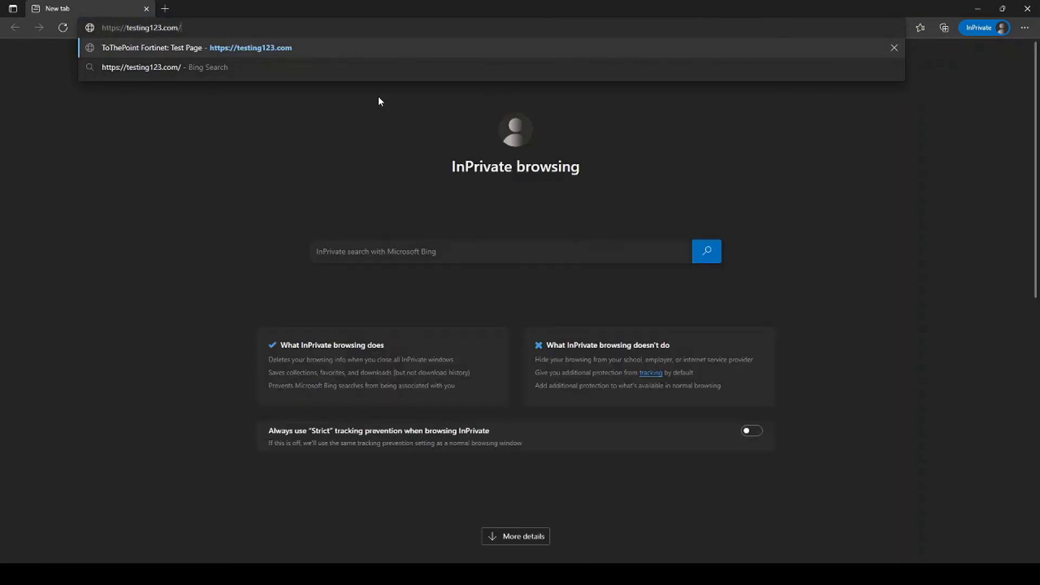
key(Return)
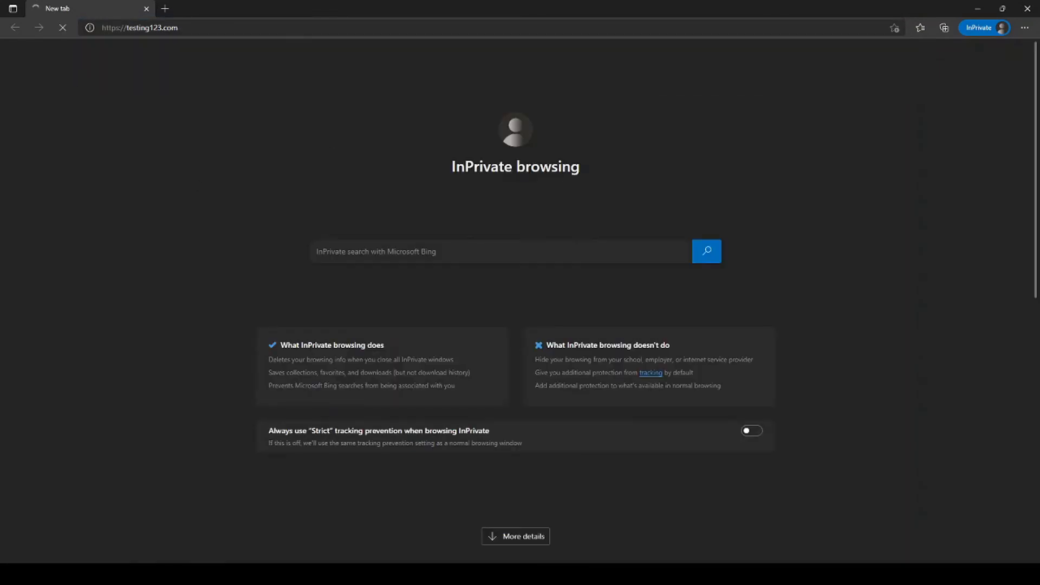